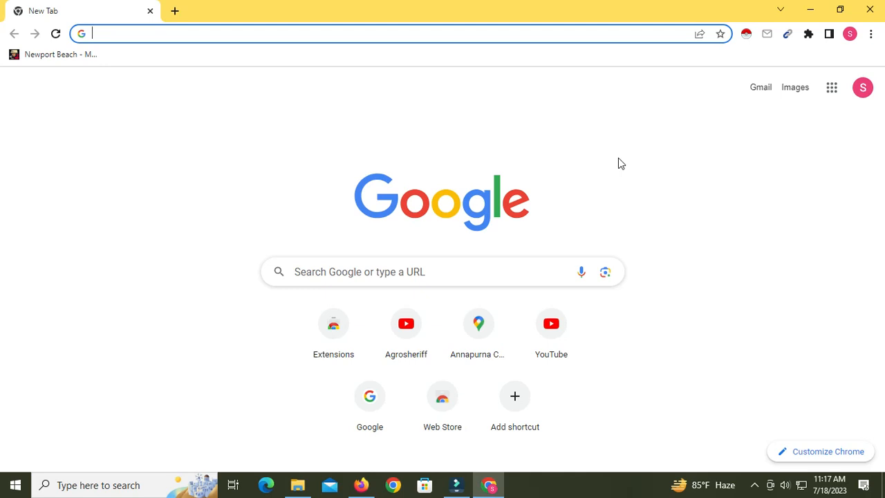
Open Gmail and go to the Templates option in its advanced settings
click(761, 88)
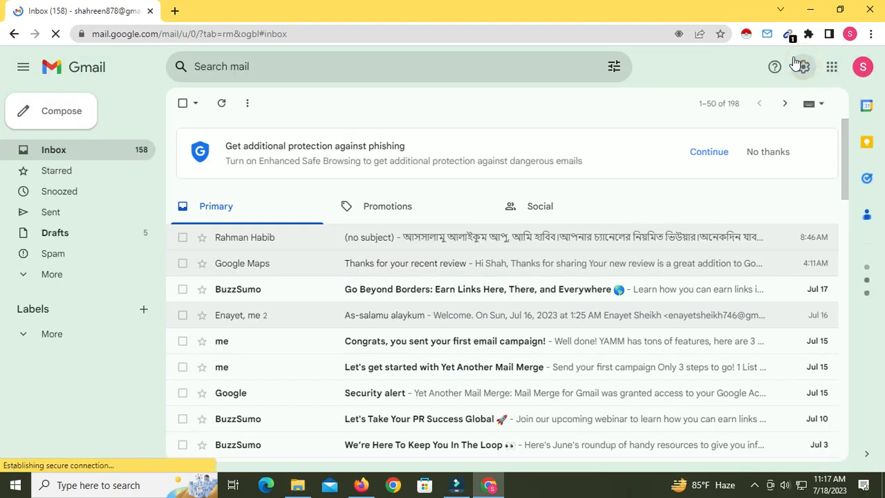
click(804, 68)
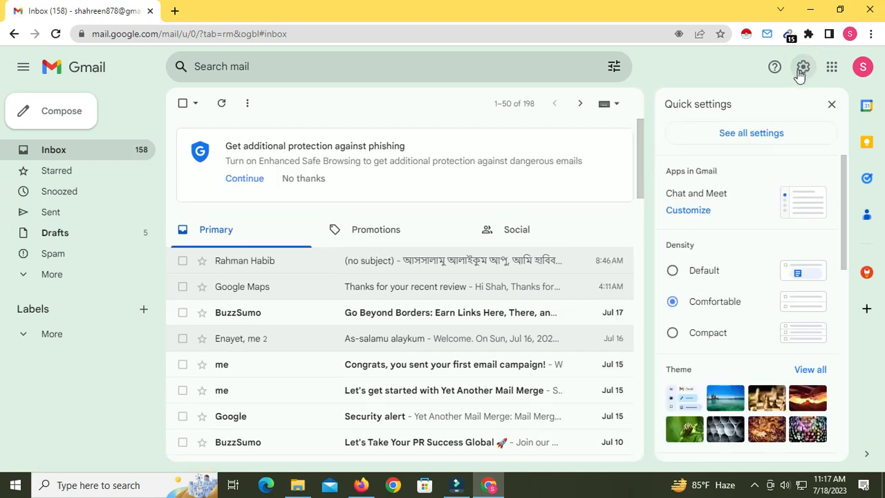
click(747, 134)
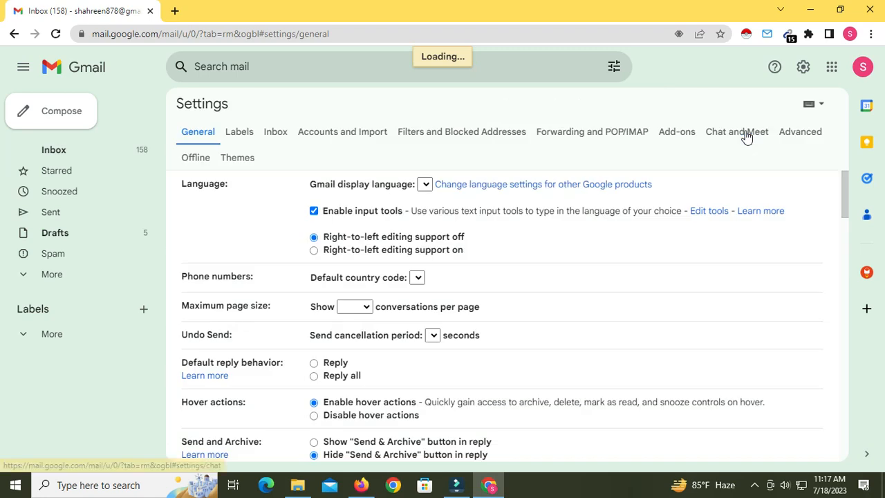
click(798, 134)
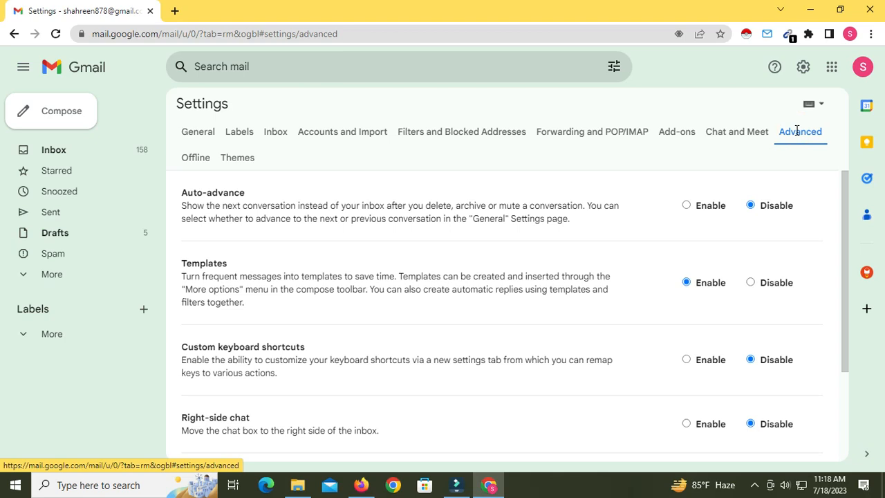
double_click(184, 263)
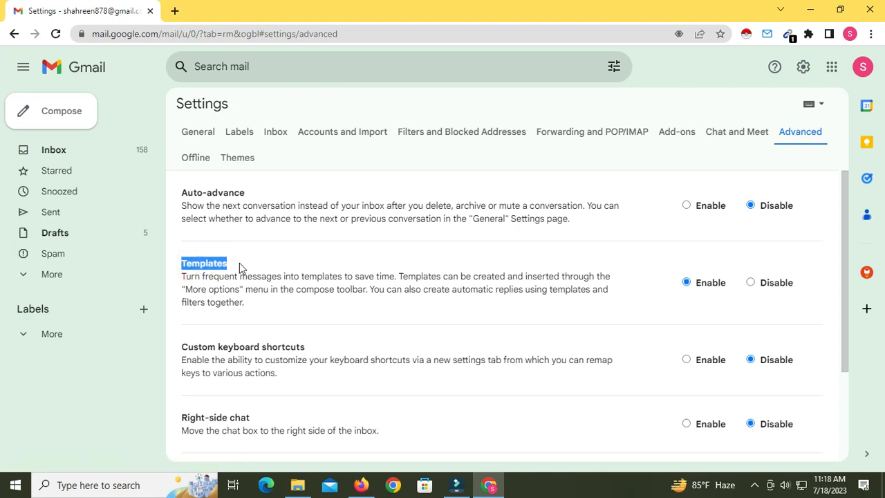
click(474, 266)
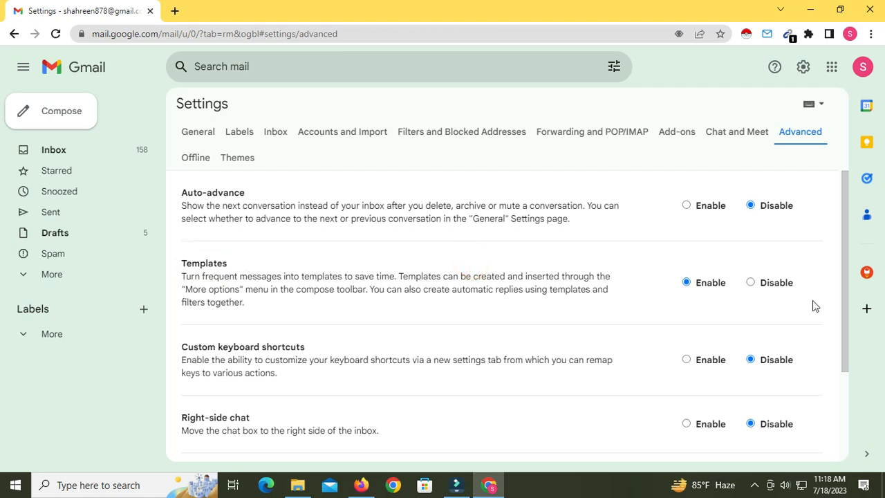
Try switching the Templates feature to Disable in the advanced settings
click(751, 283)
click(686, 282)
scroll(523, 308, down, 2)
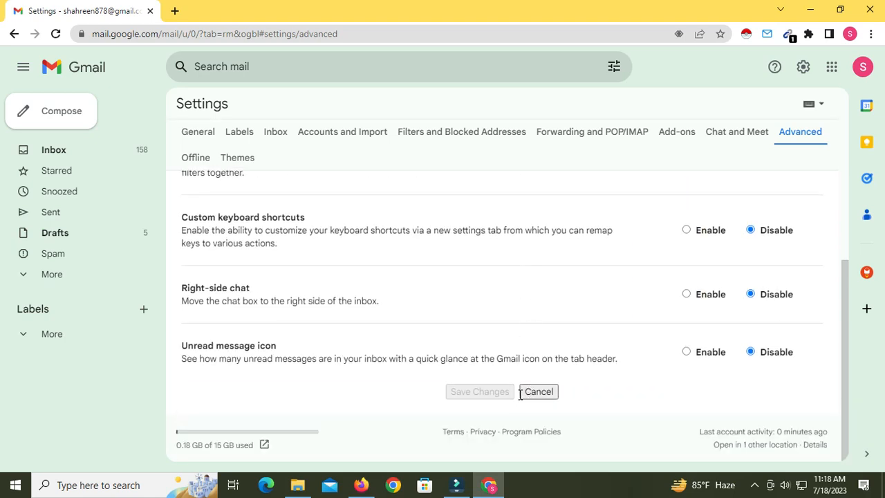
scroll(599, 360, up, 2)
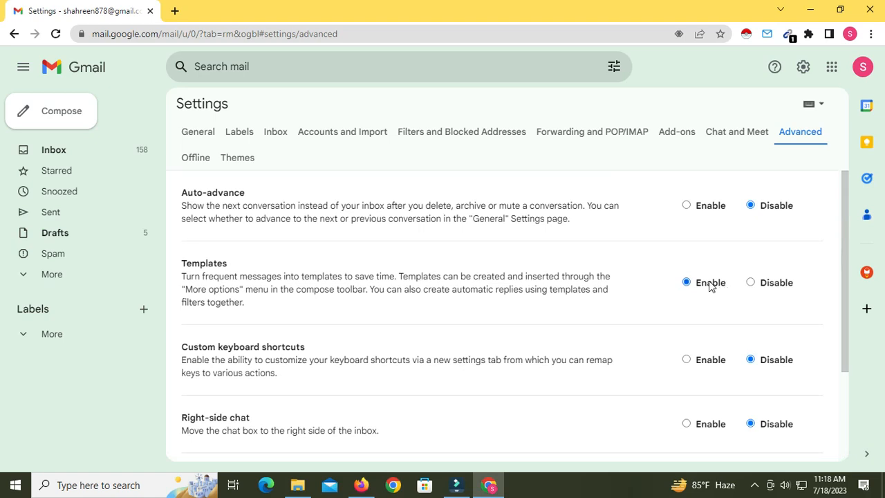
scroll(658, 380, down, 2)
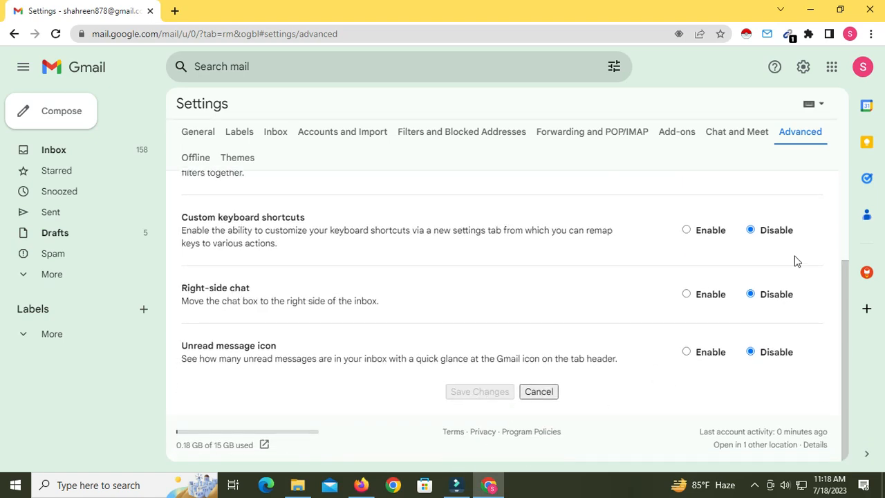
scroll(652, 375, up, 2)
click(749, 284)
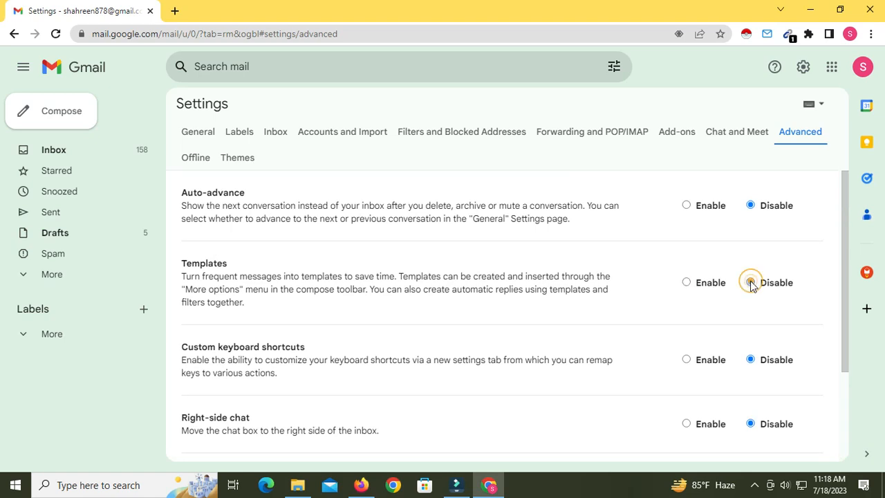
scroll(654, 345, down, 2)
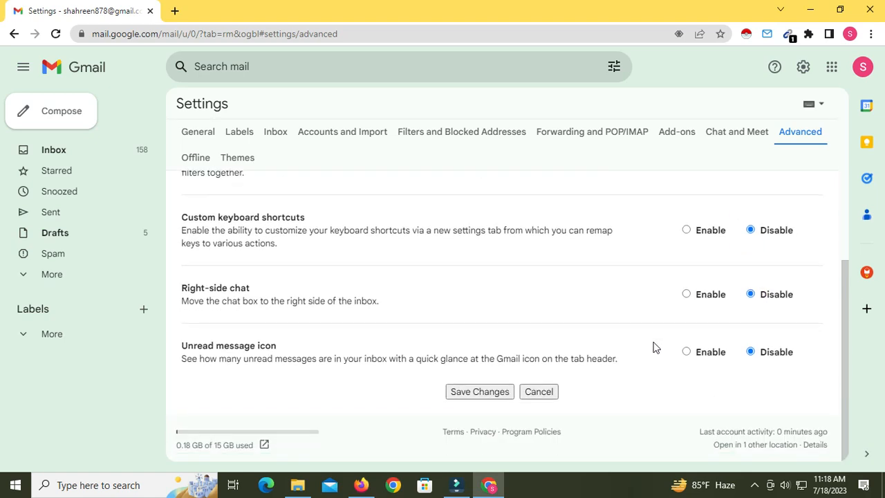
click(493, 396)
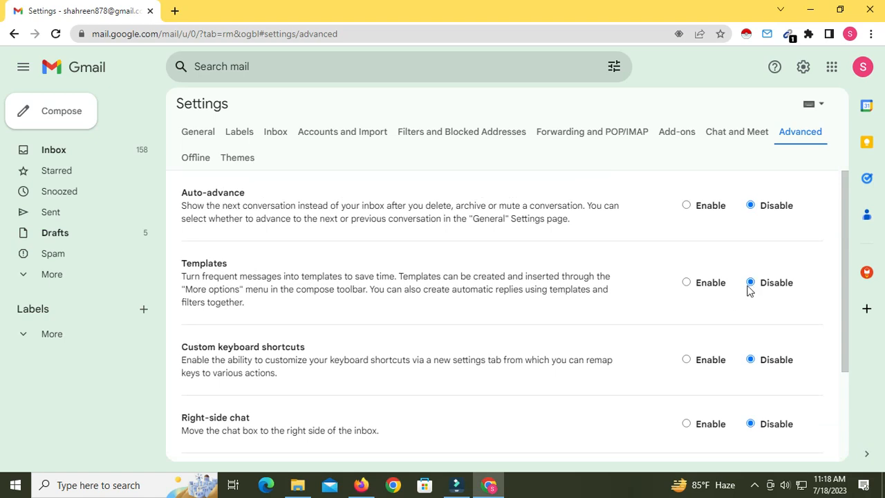
Set Templates back to Enable and leave the settings without saving
click(687, 283)
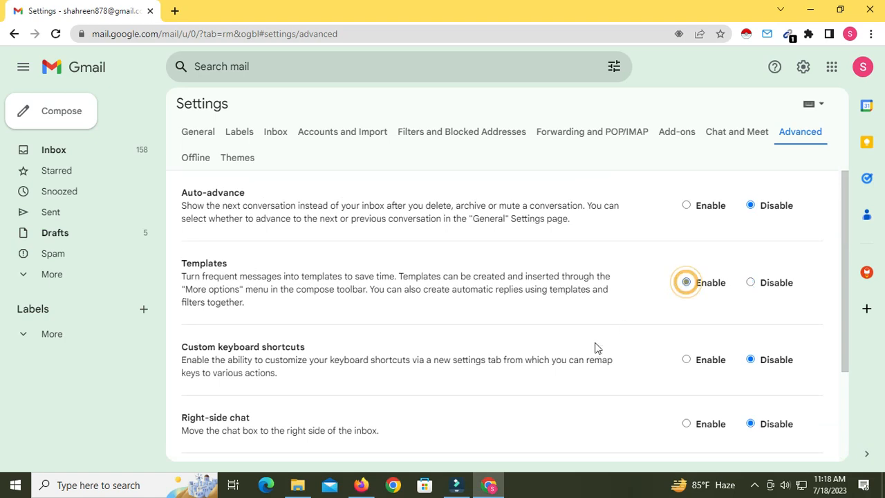
scroll(592, 358, down, 3)
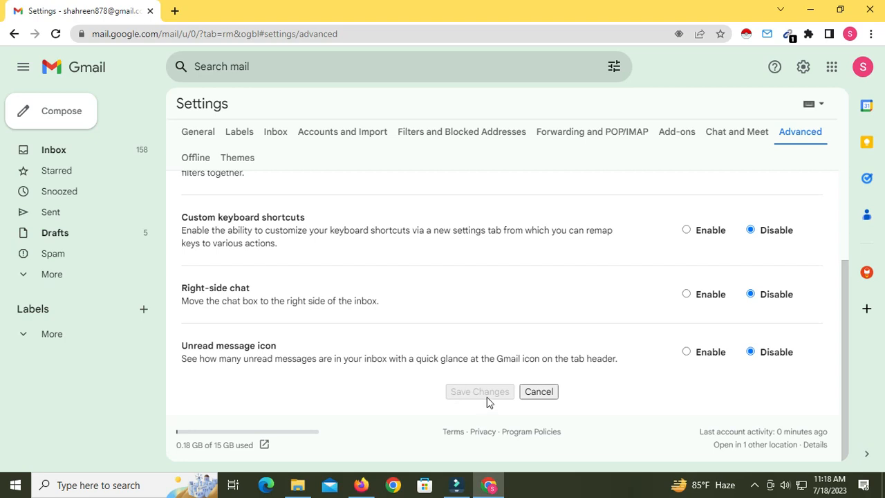
scroll(567, 388, up, 2)
scroll(622, 318, down, 2)
click(541, 394)
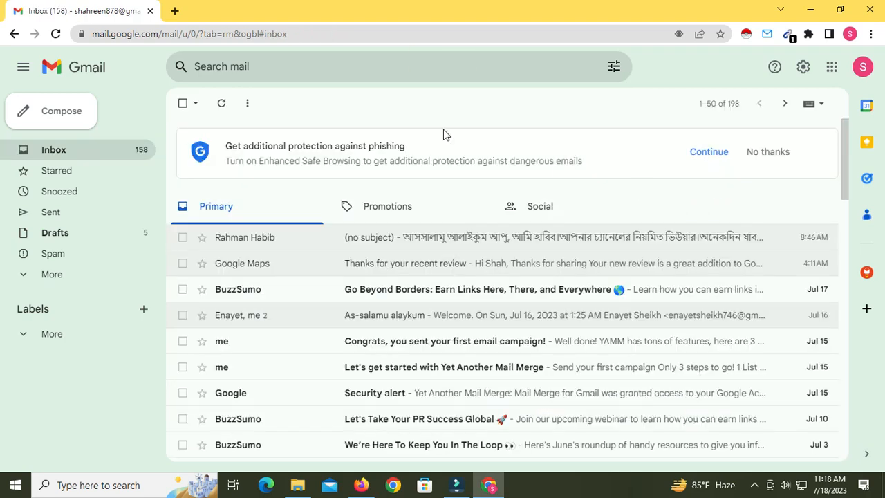
Start a new email in the enlarged compose window and go to its subject line
click(56, 114)
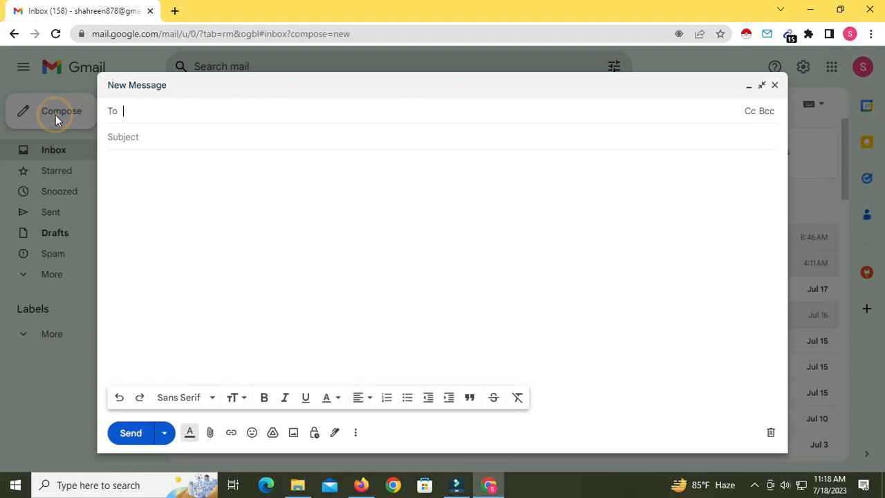
click(763, 87)
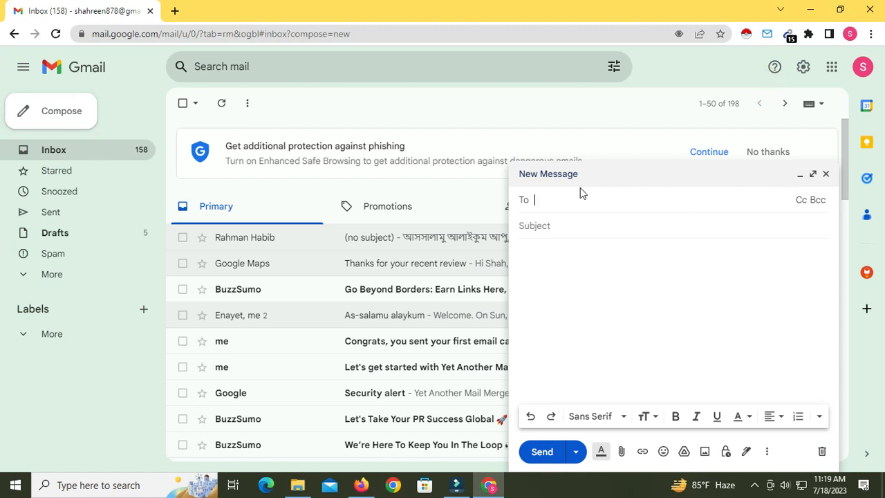
click(813, 173)
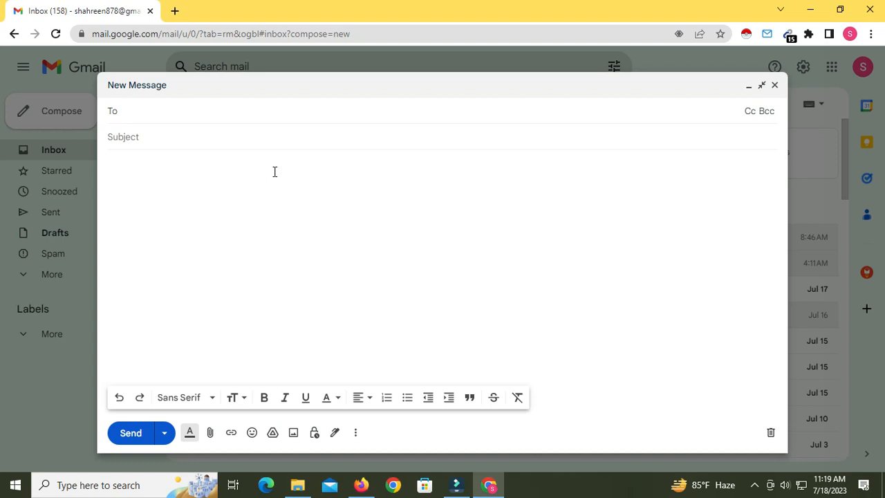
click(115, 136)
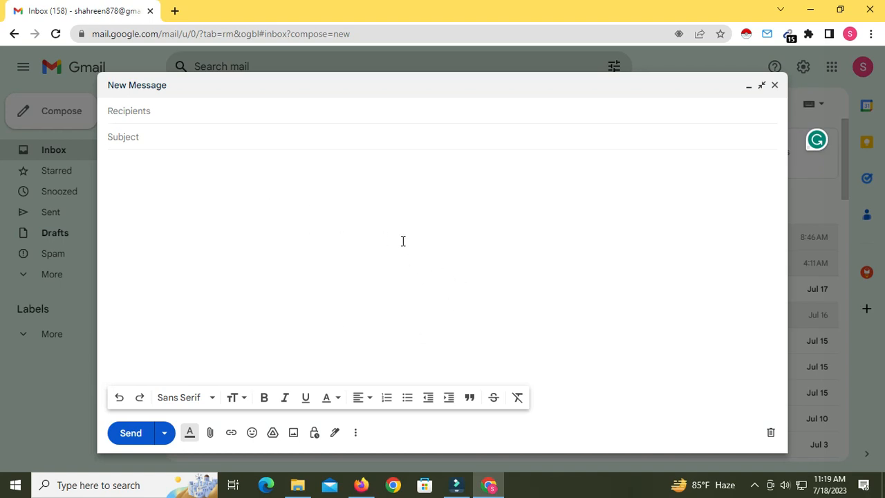
Switch to the ChatGPT conversation in Firefox and review the suggested lead generation email subject lines
click(361, 485)
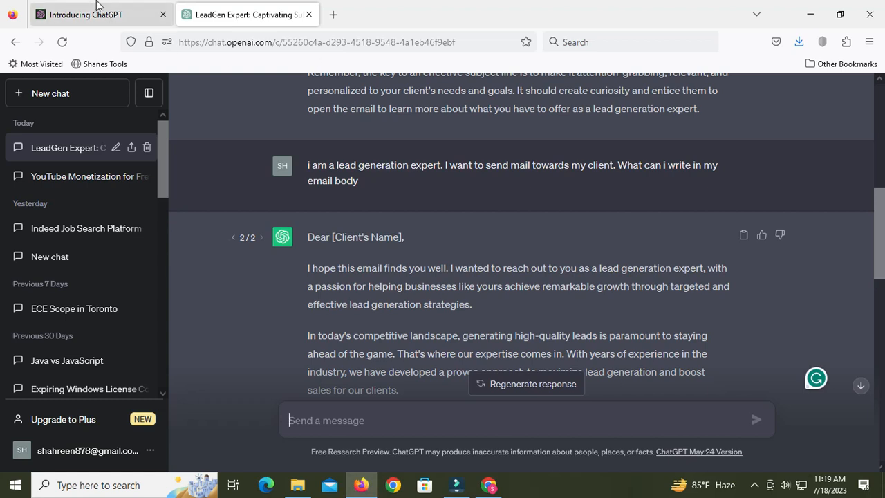
scroll(460, 342, up, 5)
scroll(459, 341, up, 2)
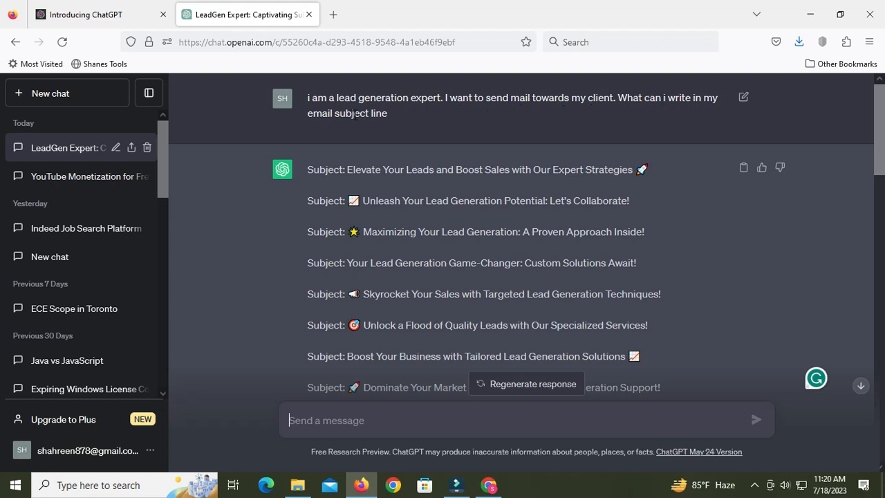
scroll(415, 257, down, 2)
scroll(414, 257, down, 2)
scroll(415, 257, up, 3)
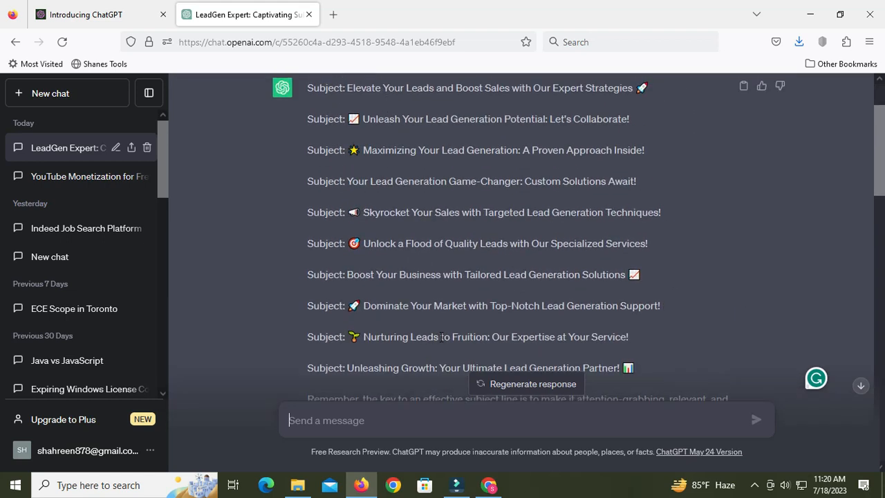
scroll(442, 338, down, 1)
scroll(456, 308, up, 2)
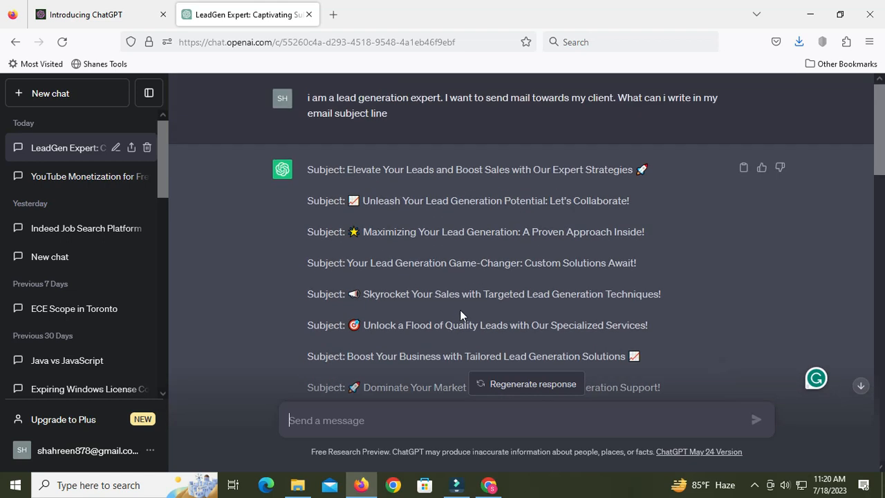
scroll(397, 282, down, 1)
scroll(389, 332, down, 2)
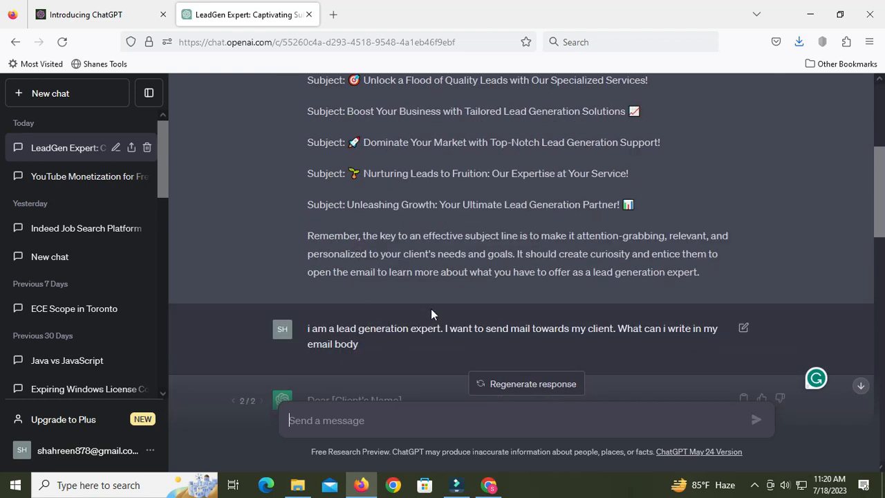
scroll(455, 297, up, 3)
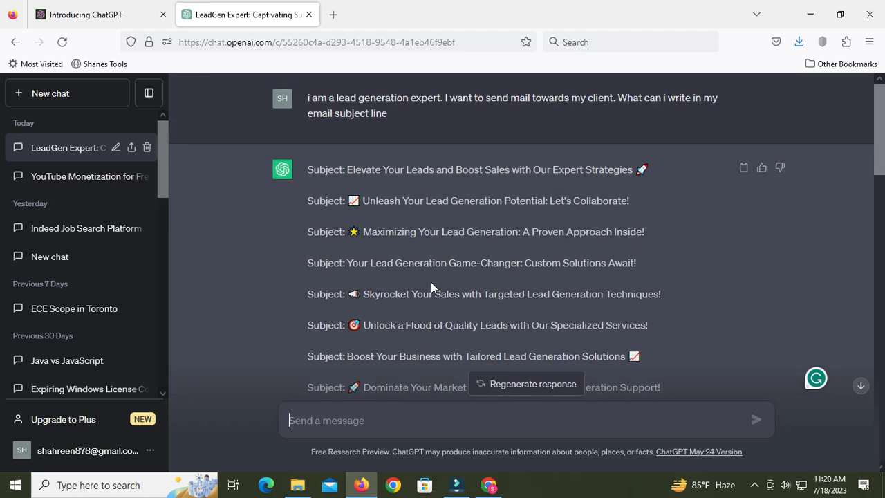
scroll(408, 280, down, 2)
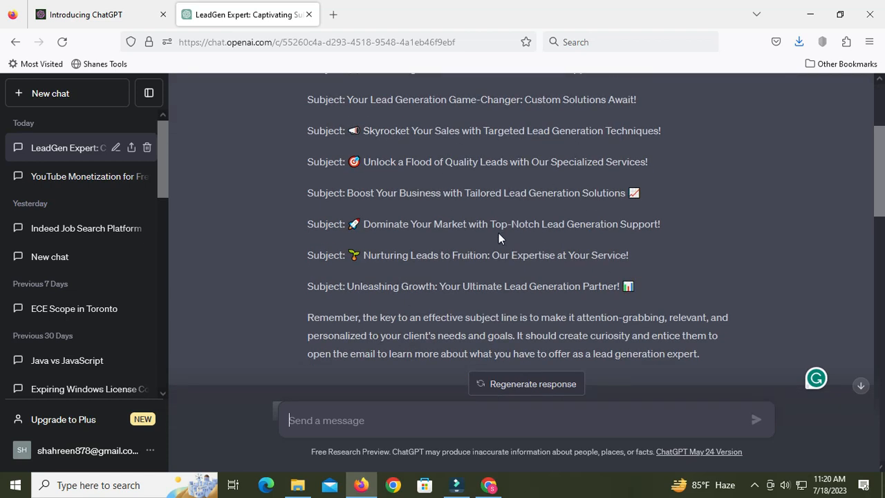
scroll(471, 256, up, 2)
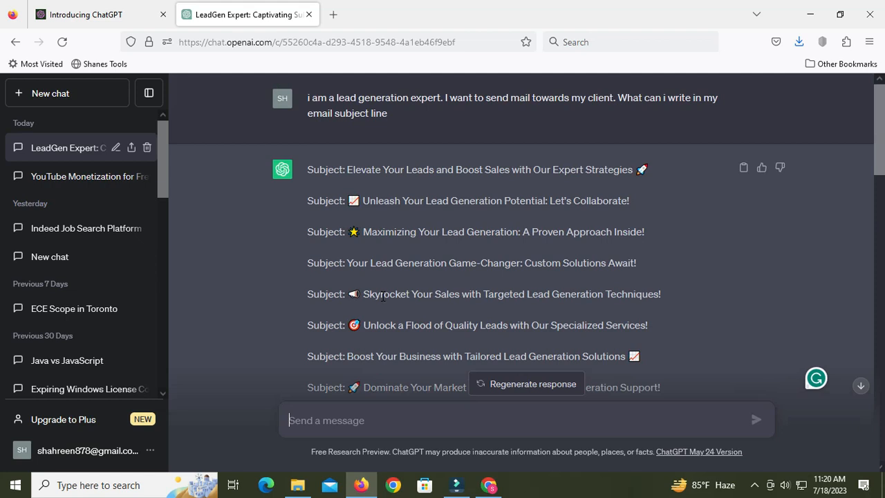
scroll(398, 313, down, 2)
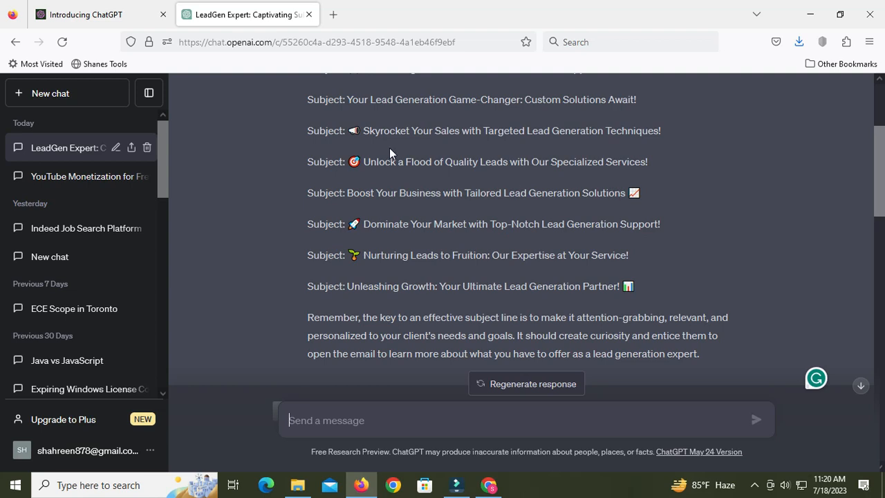
scroll(388, 232, up, 2)
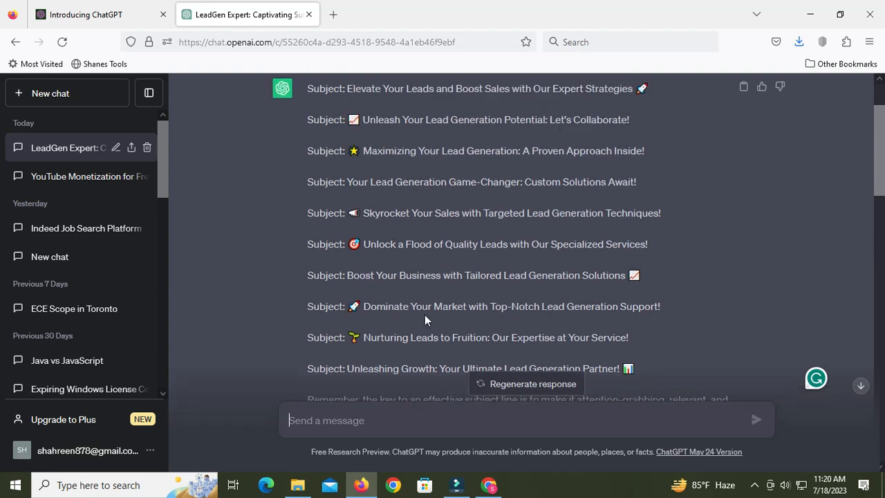
scroll(424, 315, up, 2)
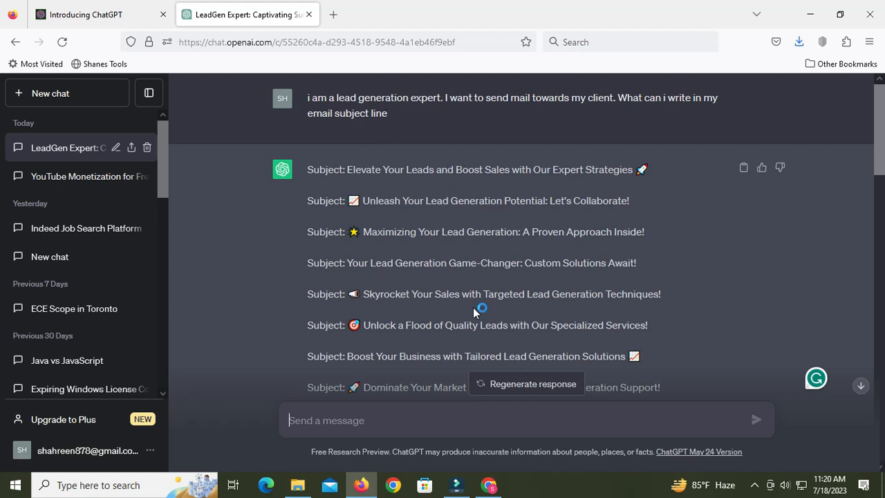
Copy "Dominate Your Market with Top-Notch Lead Generation Support!" from the ChatGPT suggestions and paste it as the subject of the Gmail draft
scroll(444, 301, down, 4)
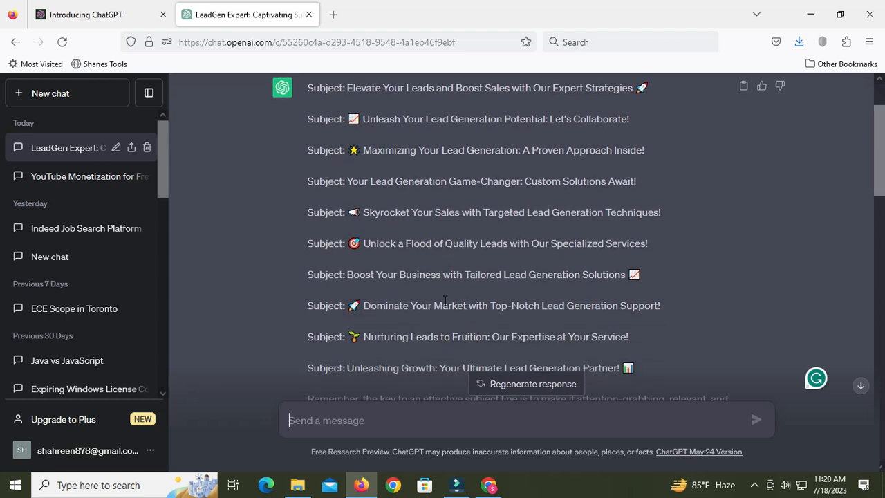
drag(363, 142, 661, 141)
key(ctrl+c)
right_click(616, 142)
click(628, 153)
click(489, 486)
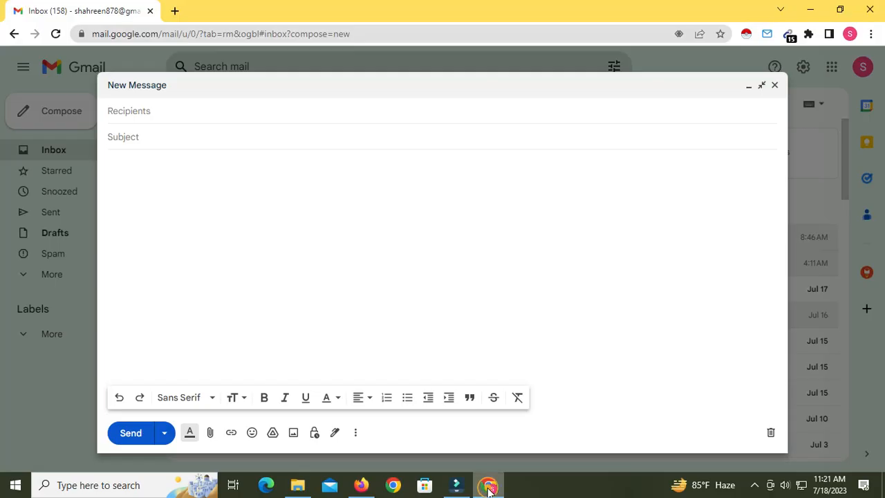
click(122, 136)
right_click(132, 136)
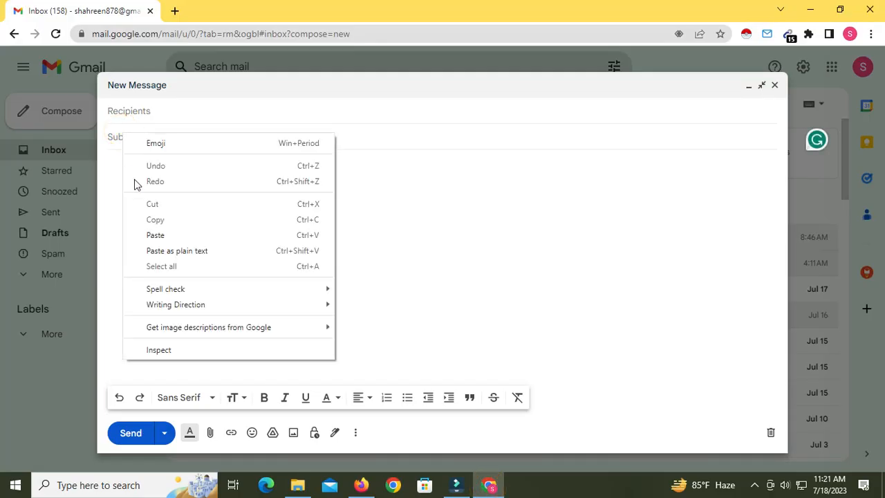
click(160, 235)
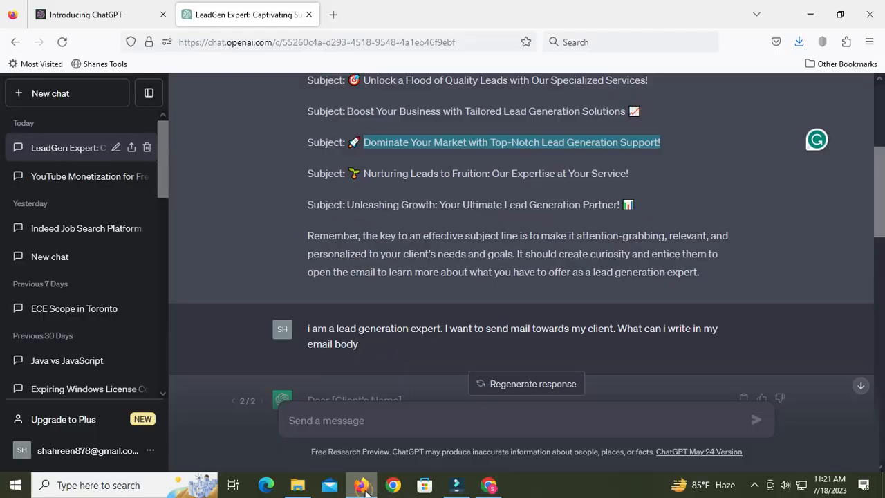
Switch to ChatGPT in Firefox and copy the earlier lead generation subject line prompt into a new message
click(361, 485)
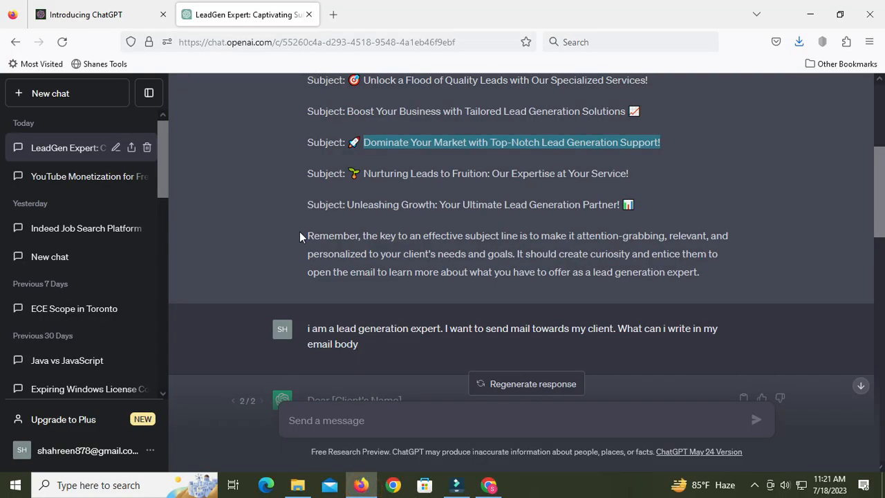
scroll(358, 284, up, 3)
scroll(358, 283, up, 2)
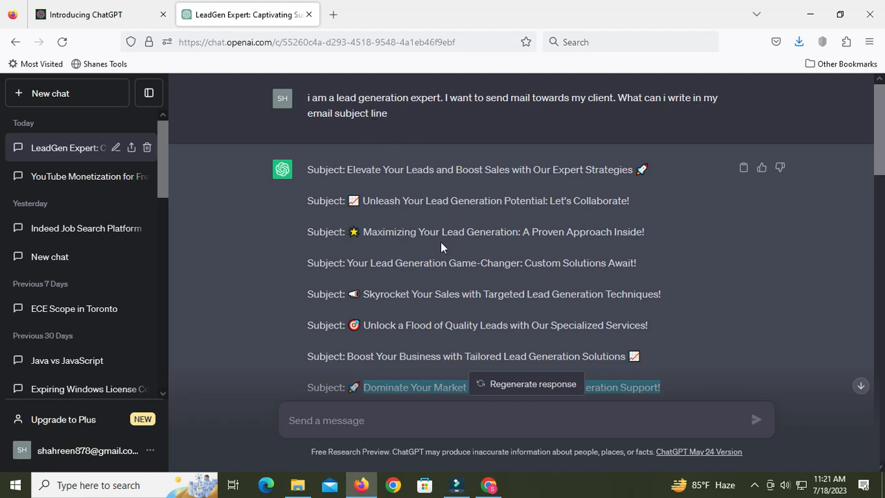
drag(307, 95, 385, 114)
right_click(372, 112)
click(384, 123)
click(304, 419)
right_click(304, 418)
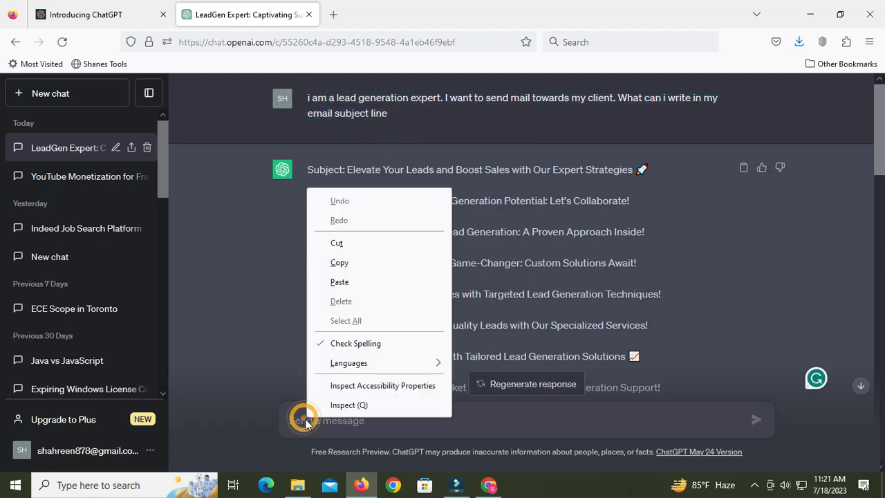
click(351, 282)
Replace "lead generation" with "DATA ENTRY" in the new prompt, send it and view the suggested subject lines
click(390, 404)
key(BackSpace)
key(BackSpace)
key(BackSpace)
key(BackSpace)
key(BackSpace)
key(BackSpace)
key(BackSpace)
key(BackSpace)
key(BackSpace)
key(BackSpace)
key(BackSpace)
key(BackSpace)
key(BackSpace)
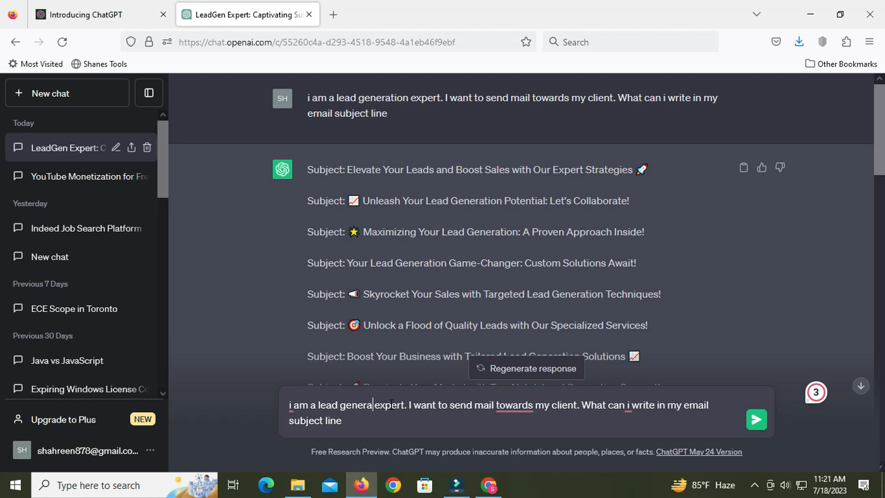
key(BackSpace)
key(BackSpace)
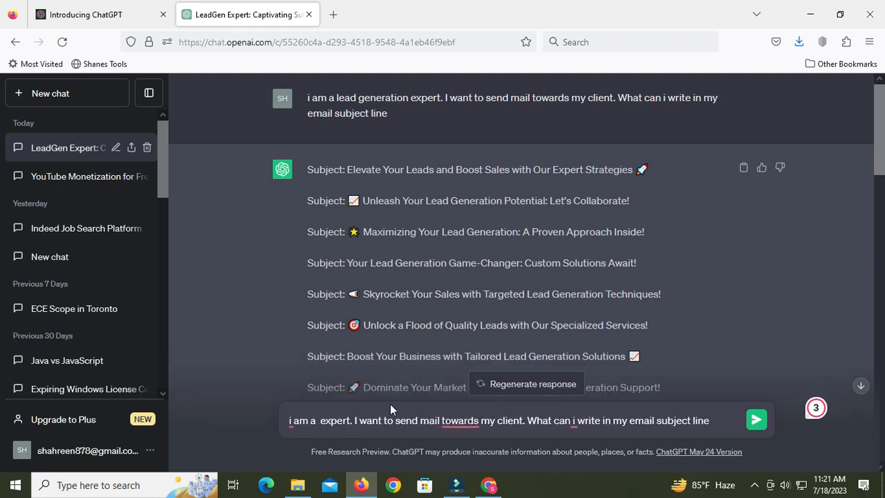
text(DATA ENTRY)
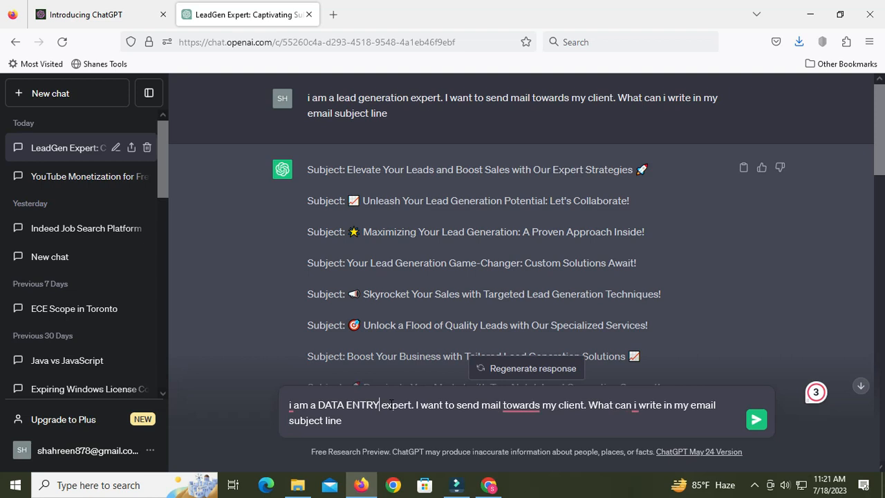
key(Return)
scroll(426, 297, down, 5)
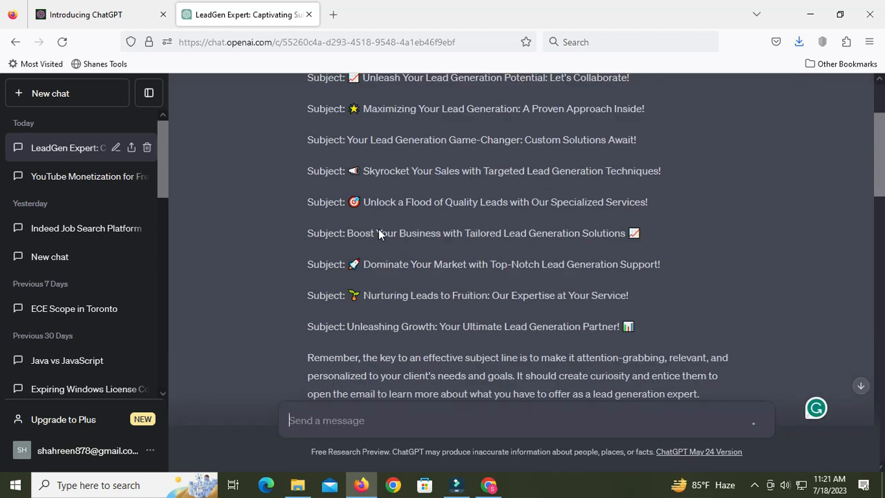
scroll(426, 298, down, 6)
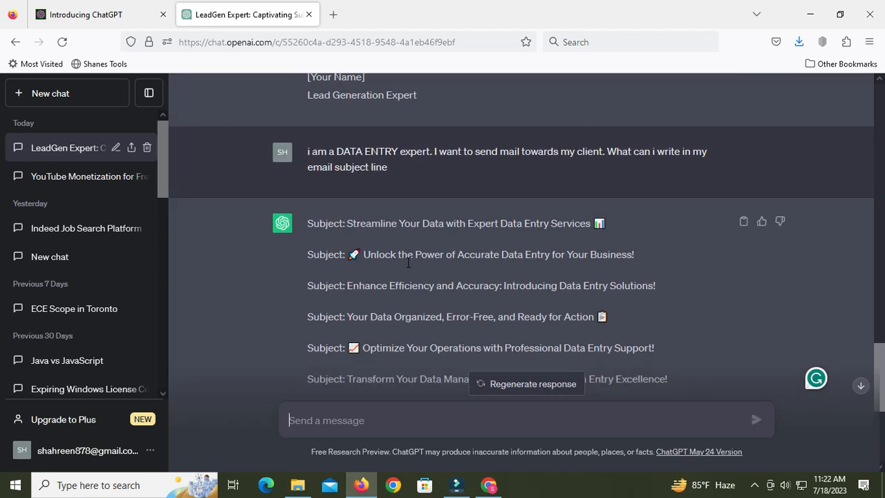
Switch back to the Gmail draft in Chrome and begin the message body with the greeting "Hello,"
click(489, 485)
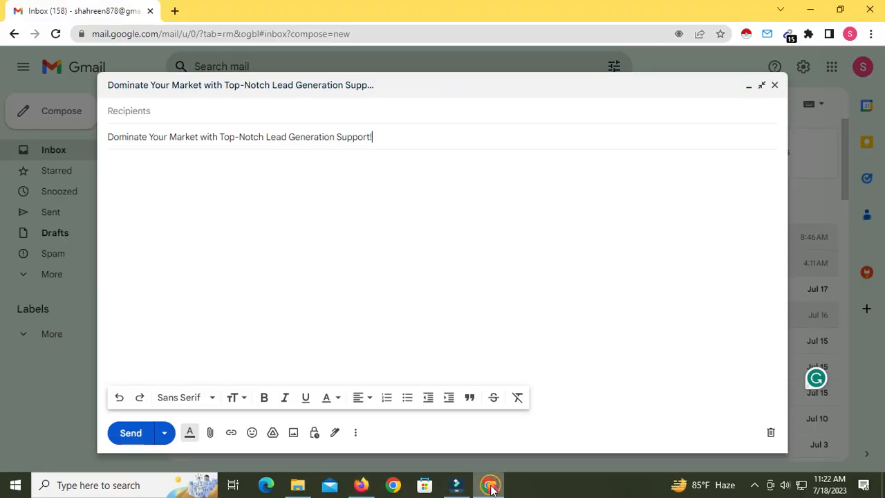
click(142, 166)
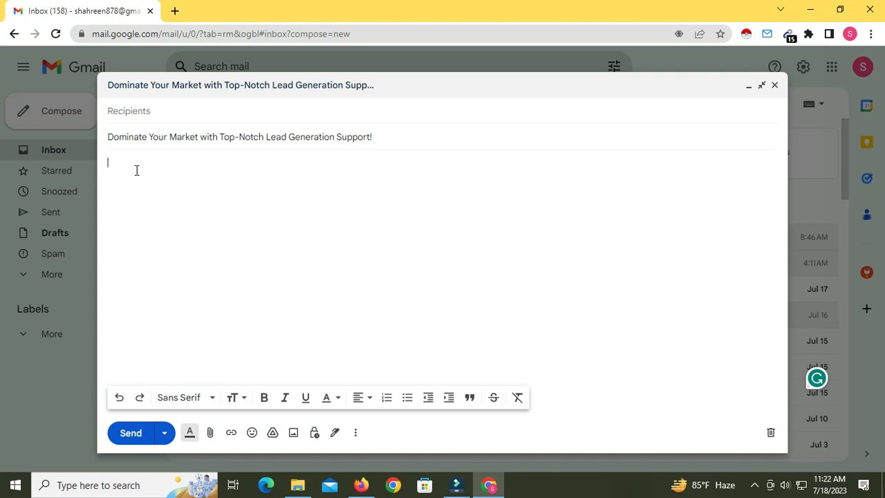
text(hELL)
key(BackSpace)
key(BackSpace)
key(BackSpace)
key(BackSpace)
text(Hello)
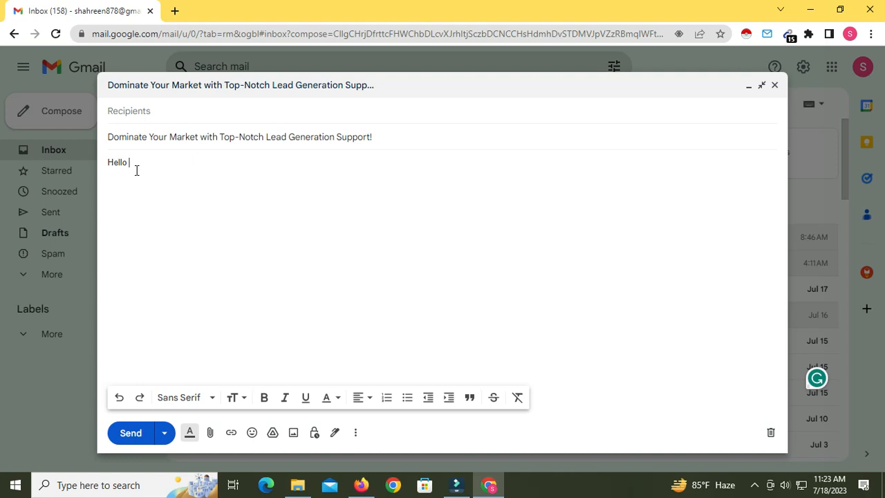
text(,)
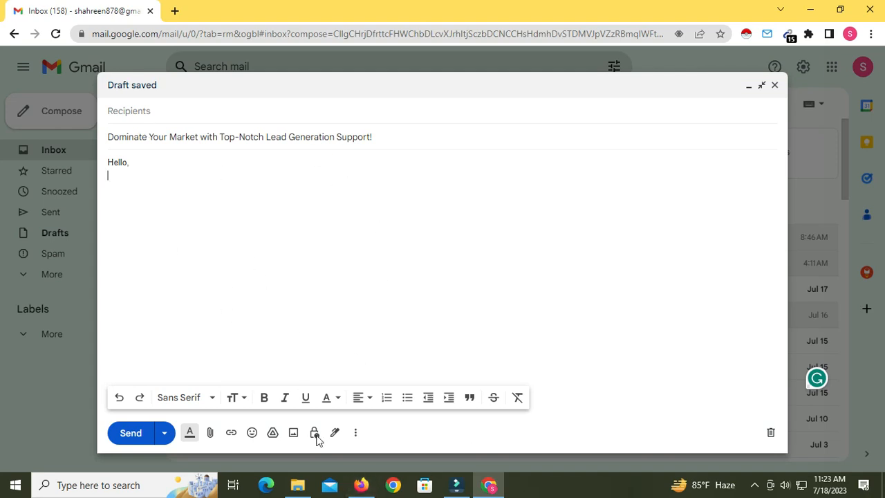
Switch to ChatGPT in Firefox and review the email body suggested for the lead generation expert prompt
click(361, 485)
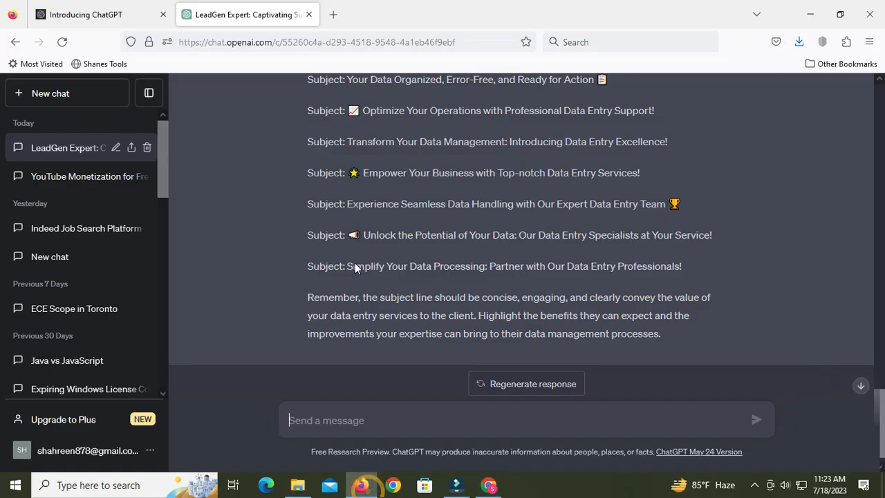
scroll(428, 232, up, 5)
scroll(429, 232, up, 10)
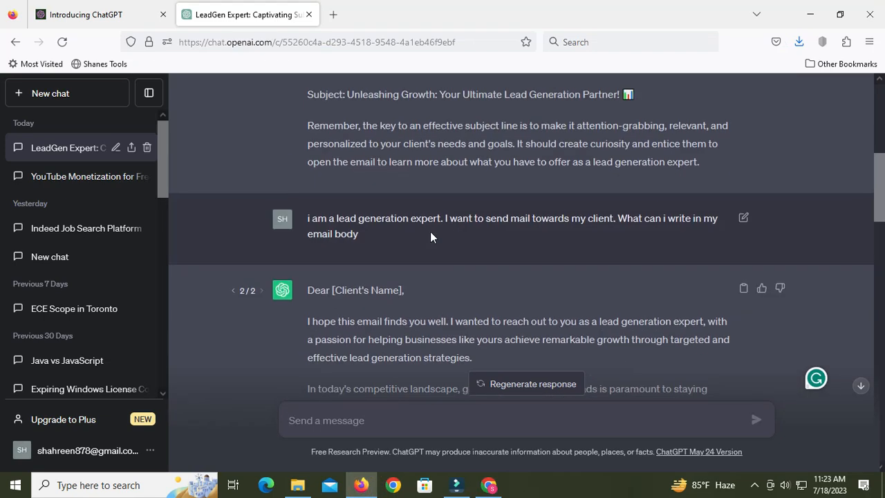
scroll(416, 318, down, 2)
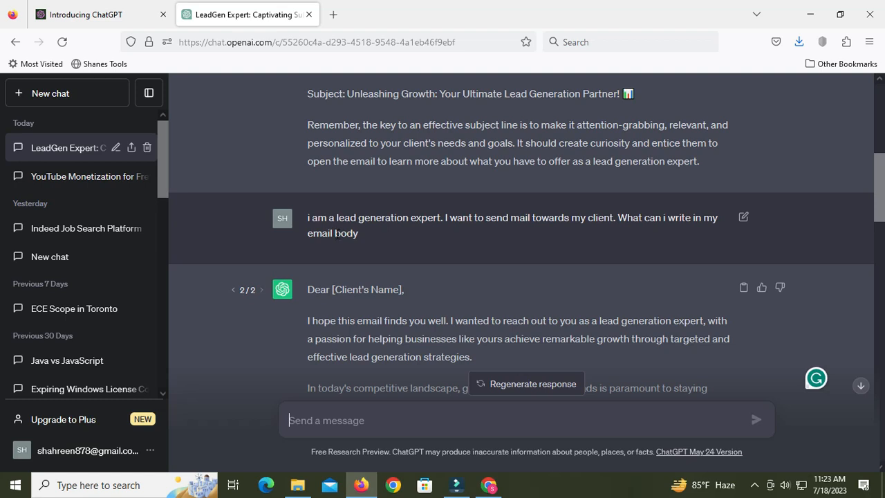
drag(335, 233, 366, 231)
scroll(409, 263, down, 4)
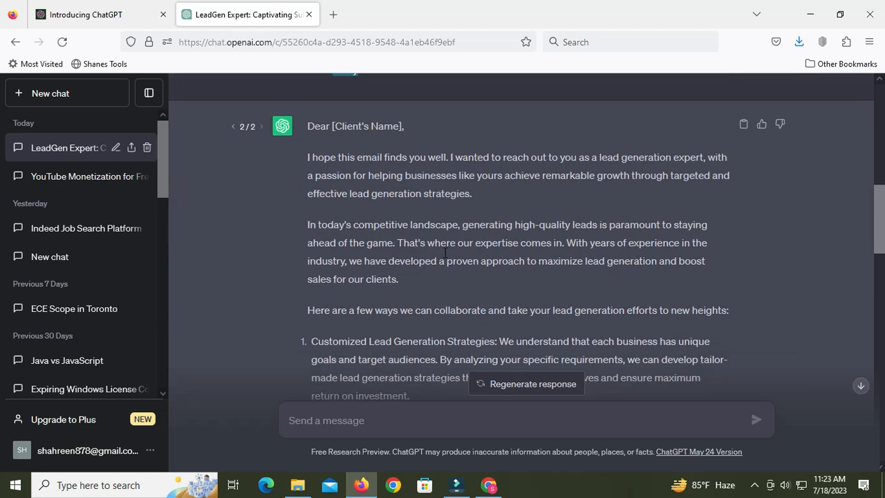
click(445, 186)
scroll(392, 283, down, 6)
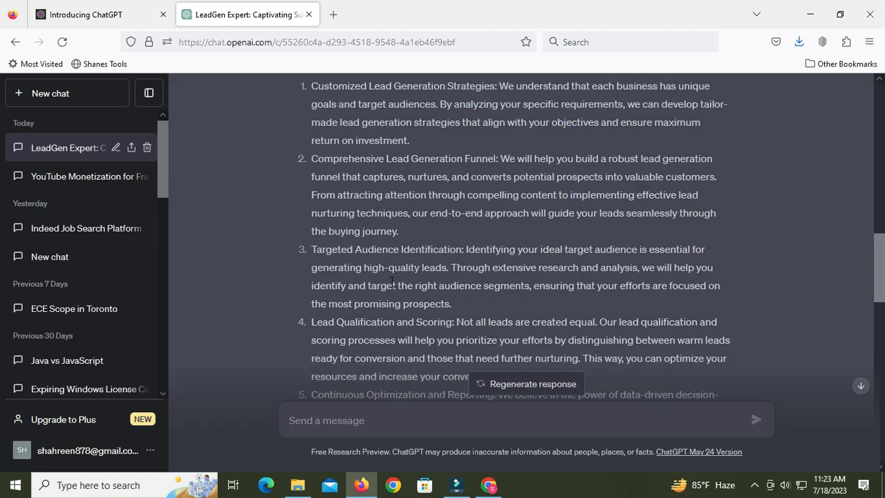
scroll(391, 282, down, 10)
scroll(390, 282, up, 14)
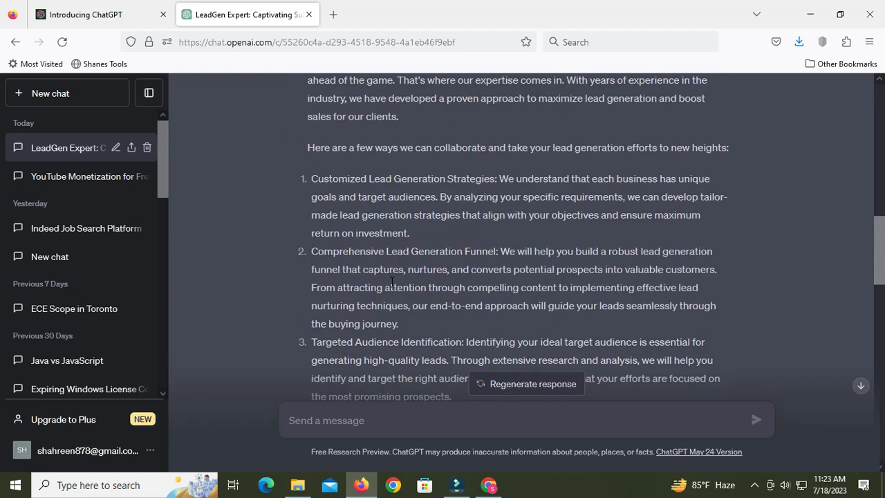
scroll(391, 281, up, 4)
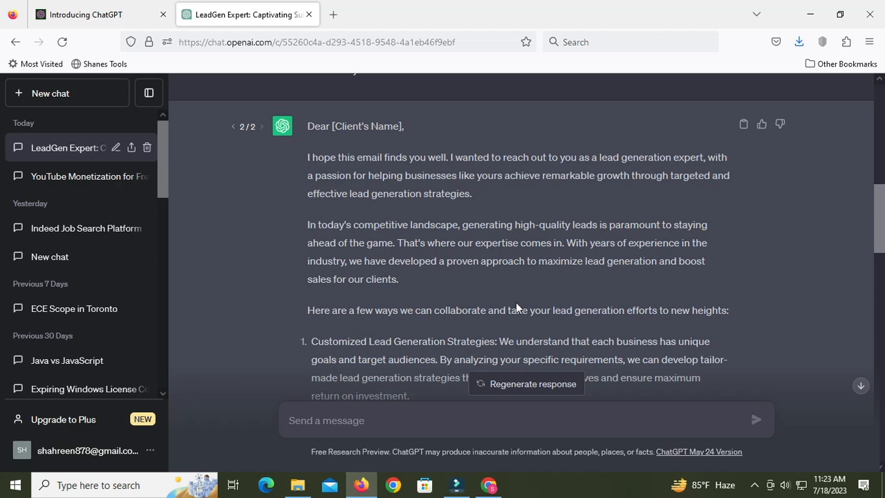
Go to the Windows desktop, create a new Microsoft Word document there and open it in Word
click(809, 14)
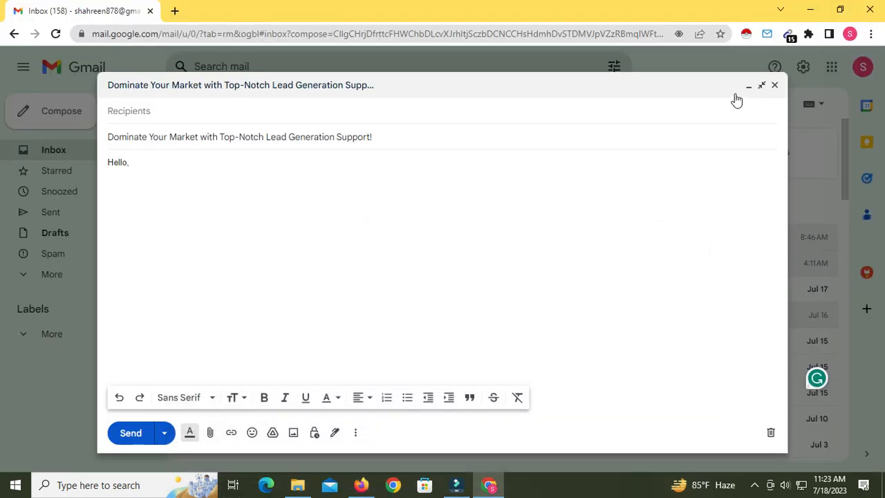
click(810, 10)
click(807, 6)
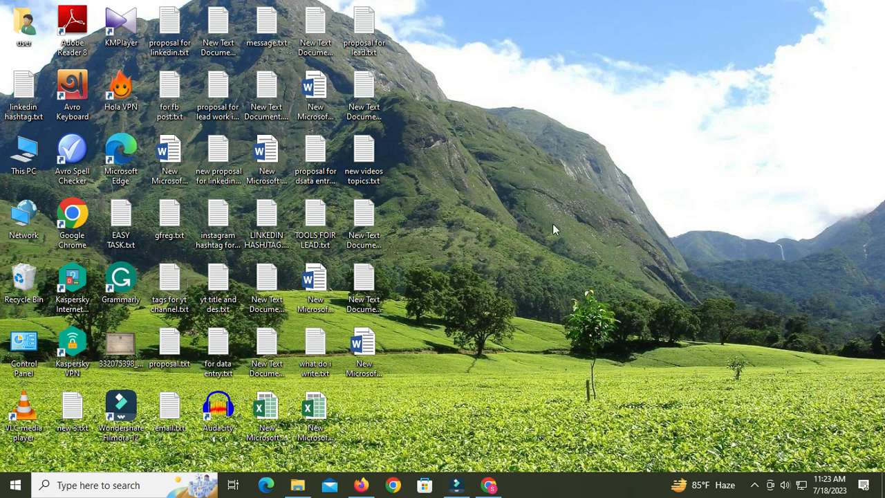
right_click(512, 154)
click(543, 286)
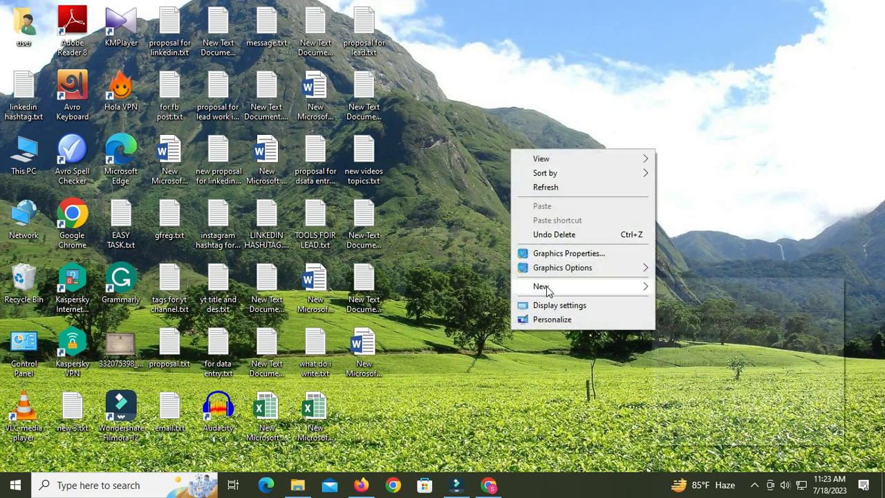
click(692, 349)
click(513, 158)
double_click(510, 156)
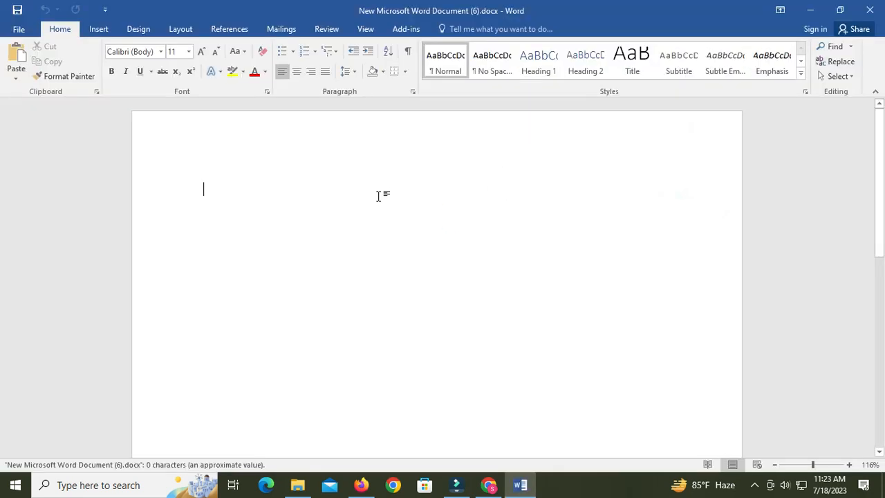
Switch to ChatGPT in Firefox, copy the earlier lead generation email body prompt and send it again as a new message
click(361, 485)
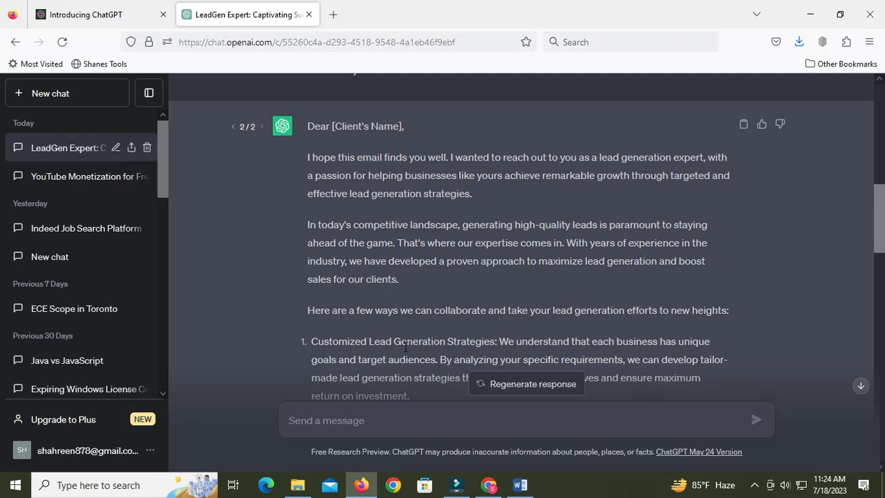
scroll(404, 349, down, 10)
scroll(405, 328, up, 8)
scroll(389, 315, up, 4)
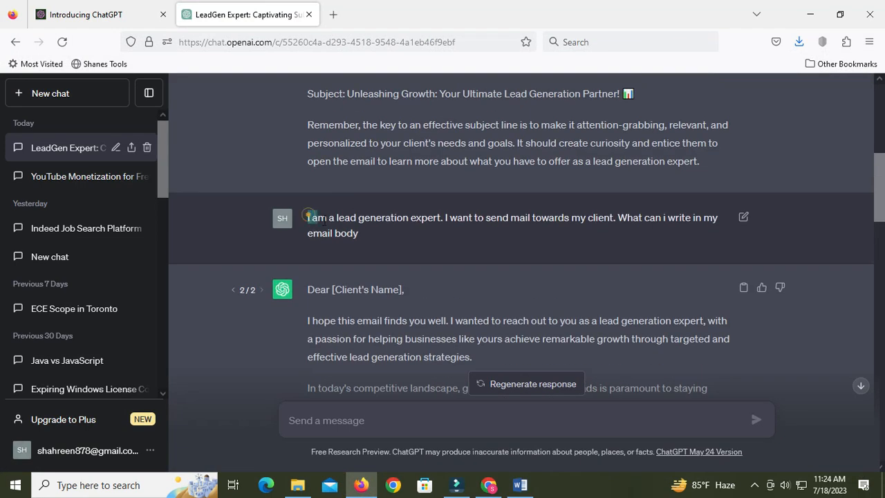
triple_click(308, 217)
key(ctrl+c)
scroll(366, 261, down, 10)
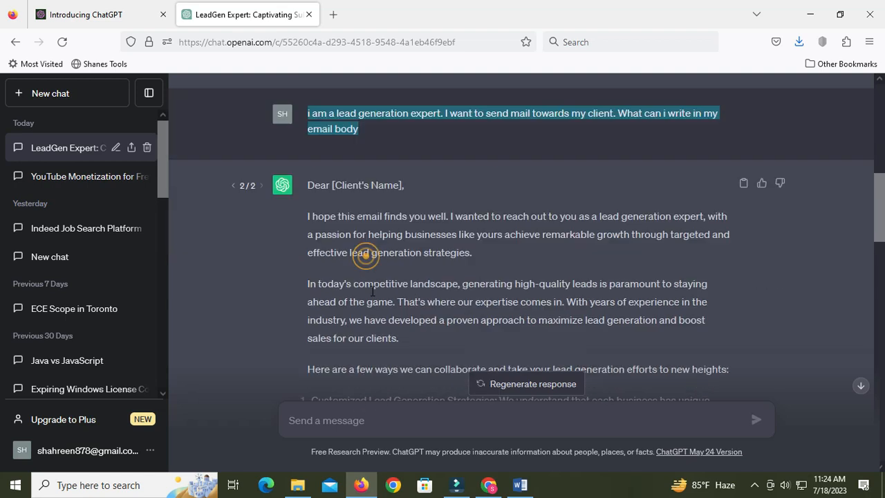
right_click(311, 420)
click(347, 283)
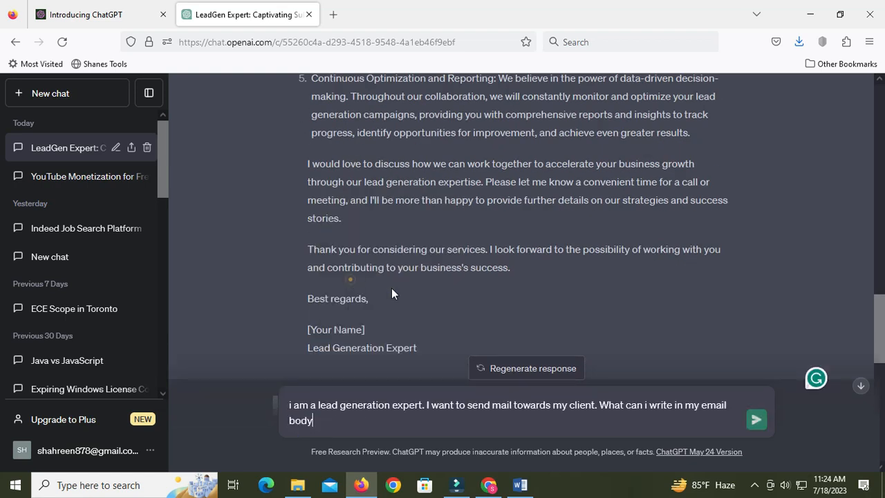
click(749, 417)
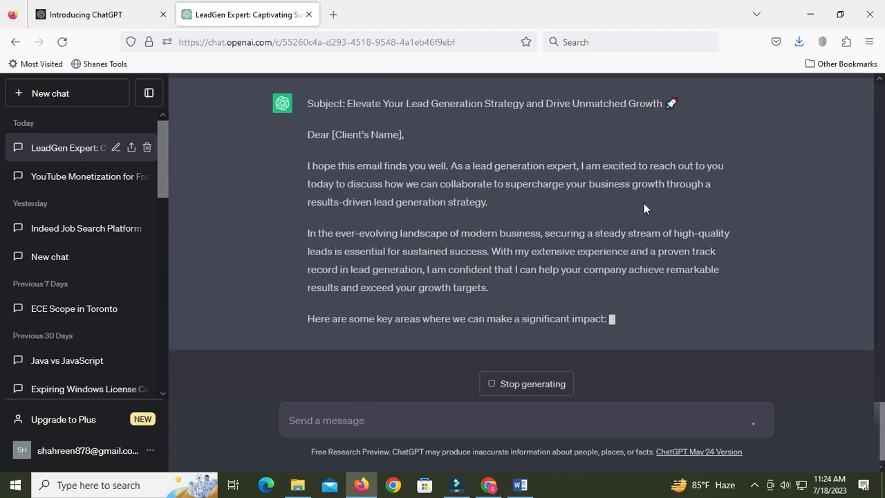
Stop generating the new reply at its sixth point, Continuous Monitoring and Optimization, and review the suggested email body
scroll(539, 254, up, 3)
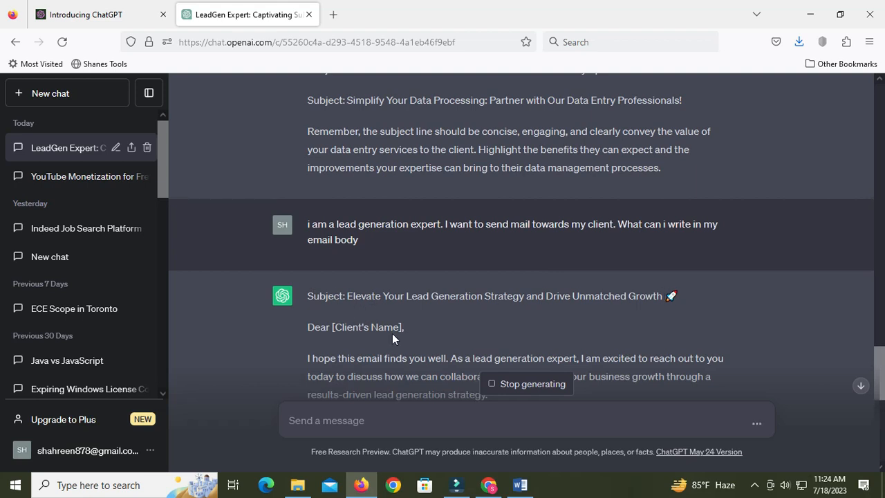
scroll(392, 334, down, 2)
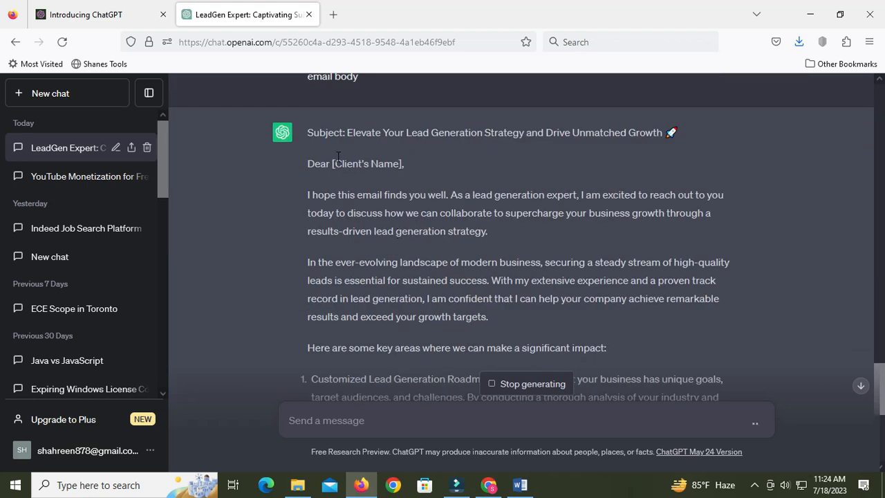
scroll(474, 271, down, 4)
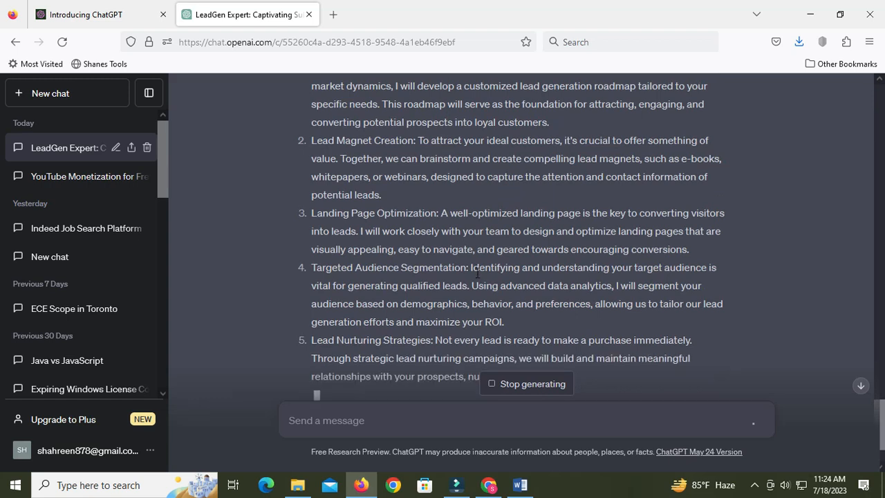
scroll(477, 273, down, 1)
click(491, 384)
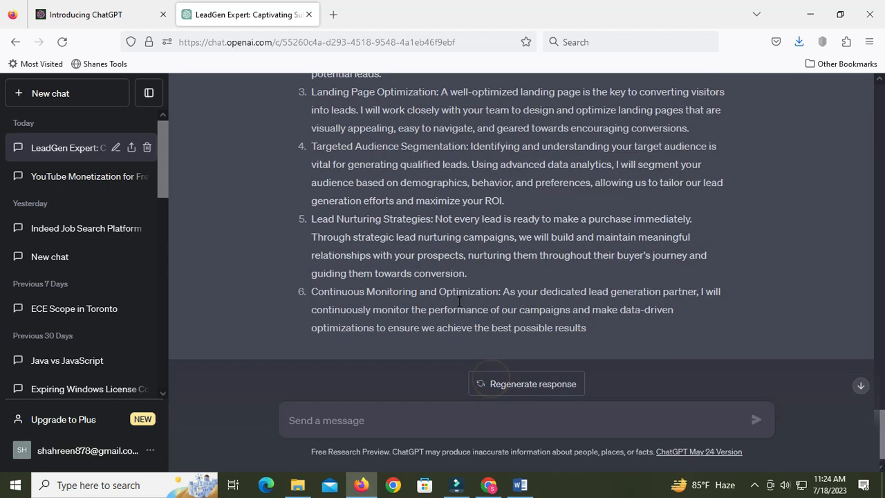
scroll(458, 302, up, 6)
scroll(417, 232, down, 6)
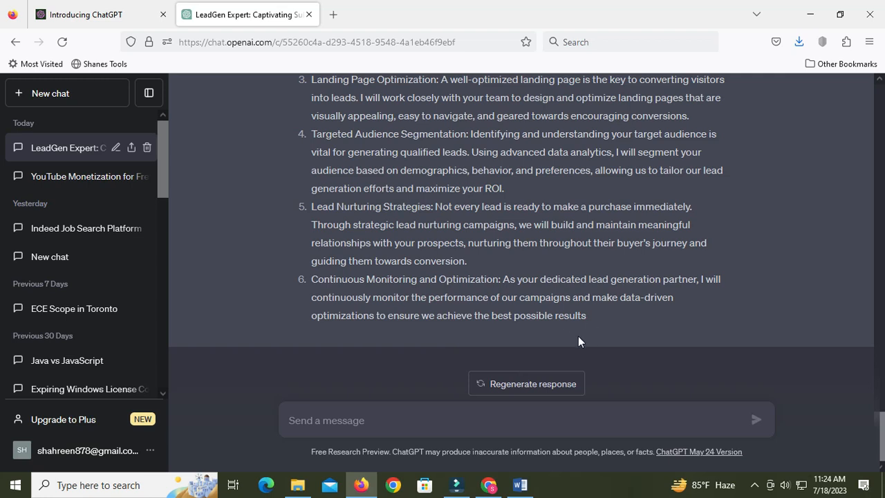
scroll(432, 287, up, 5)
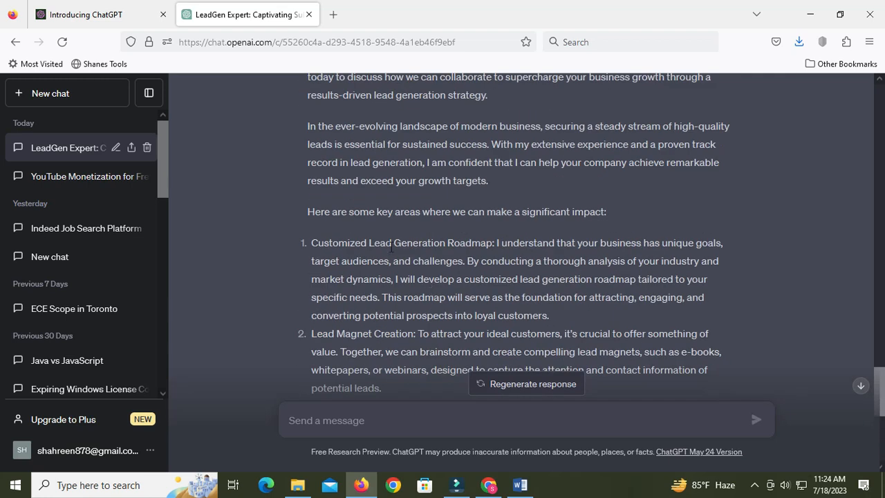
scroll(391, 247, down, 5)
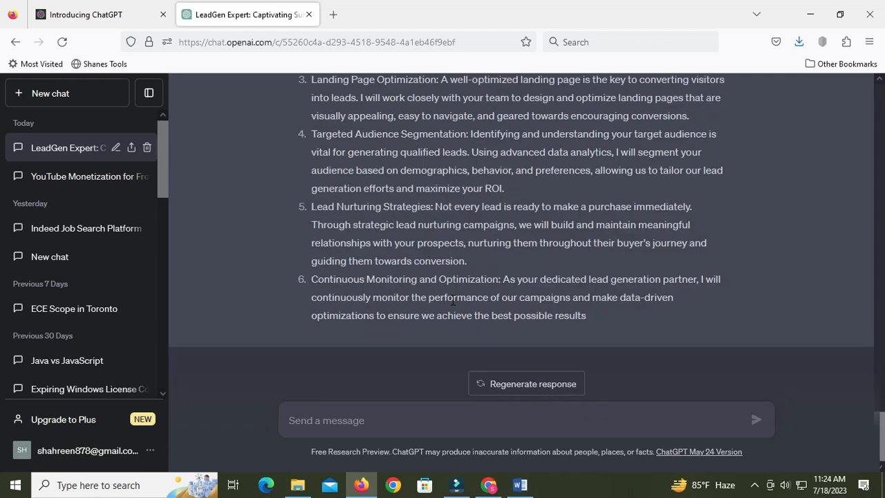
Regenerate the ChatGPT email body reply, check the blank Word document, and return to ChatGPT in Firefox
click(523, 388)
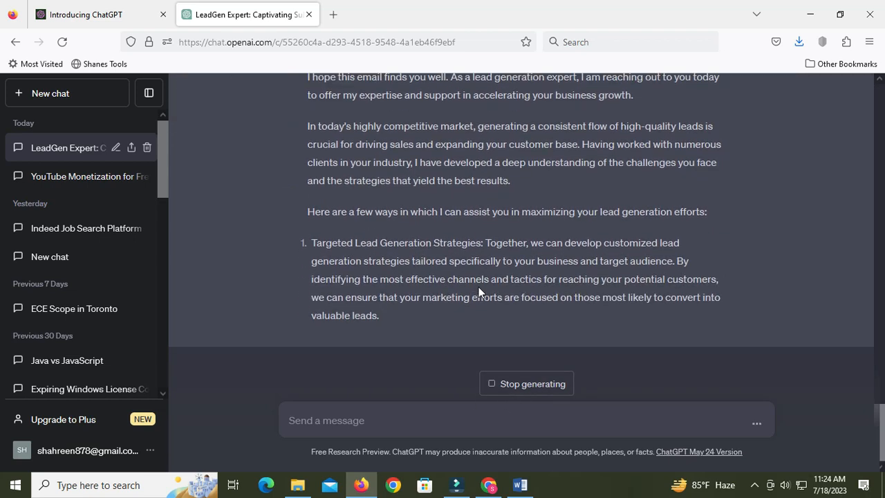
click(459, 483)
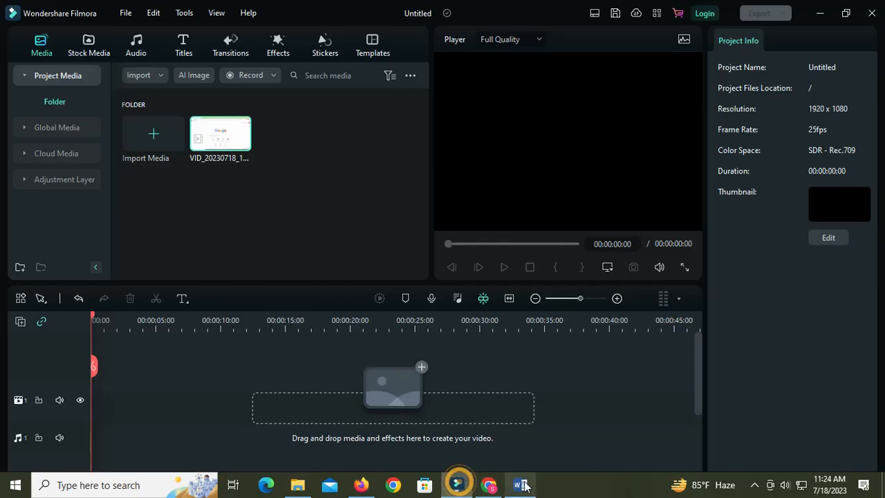
click(525, 482)
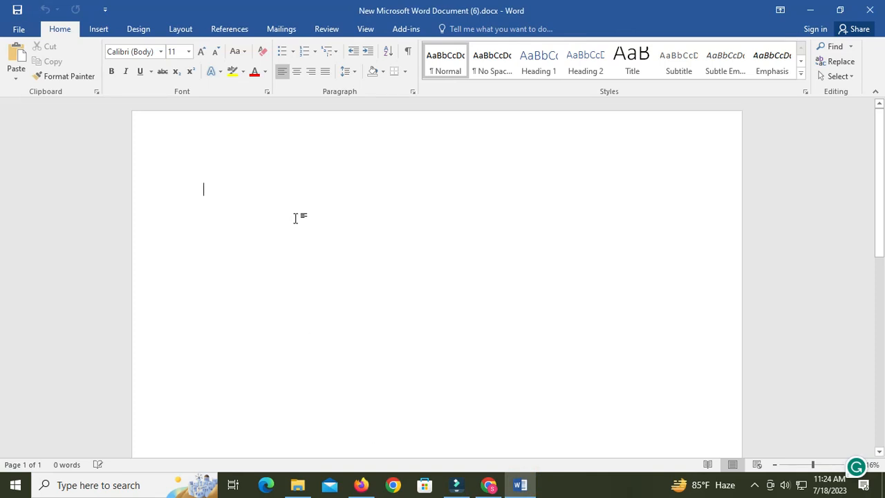
click(361, 485)
Read through the regenerated email body from the client greeting through the numbered points to the closing signature
scroll(408, 352, up, 2)
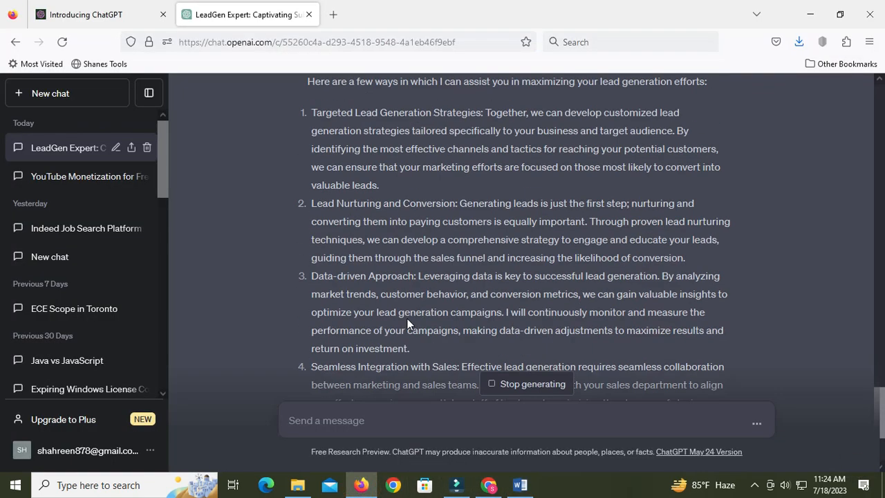
scroll(406, 307, up, 8)
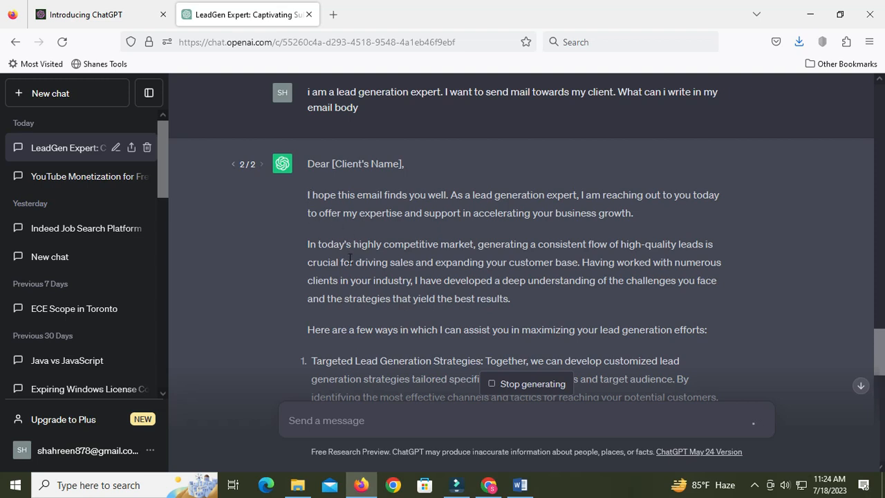
scroll(367, 253, down, 5)
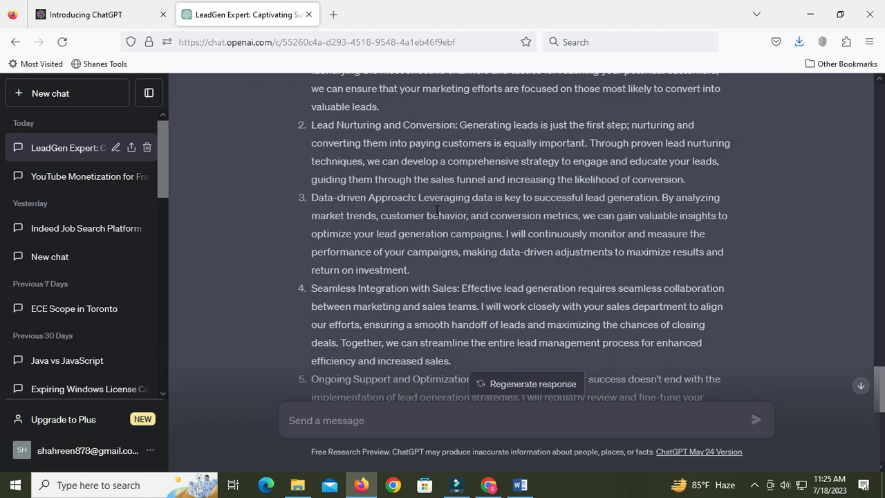
scroll(460, 271, up, 3)
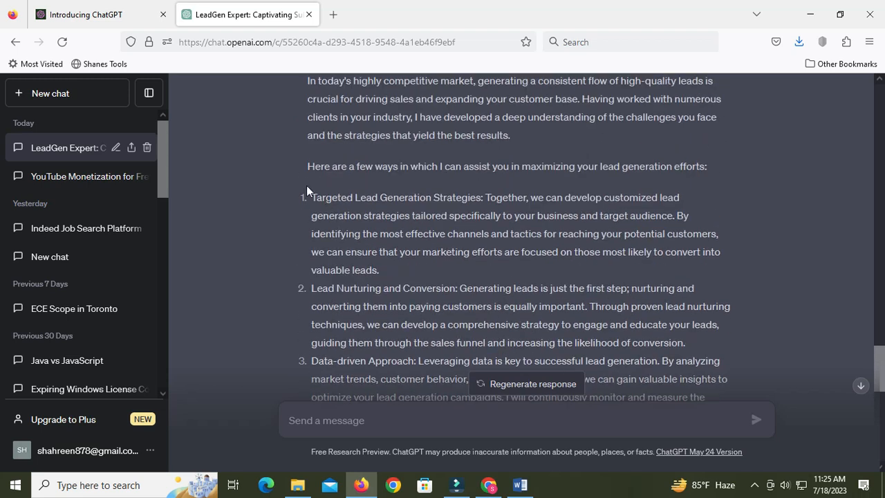
scroll(381, 349, down, 4)
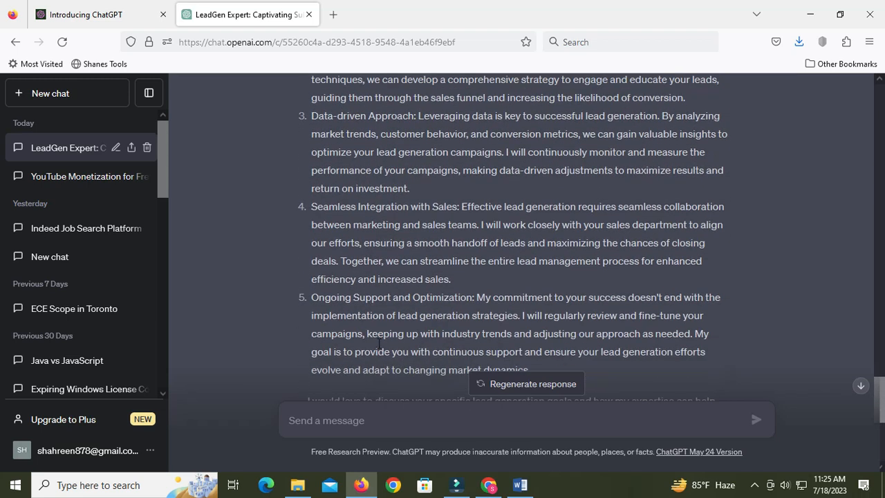
scroll(381, 349, down, 3)
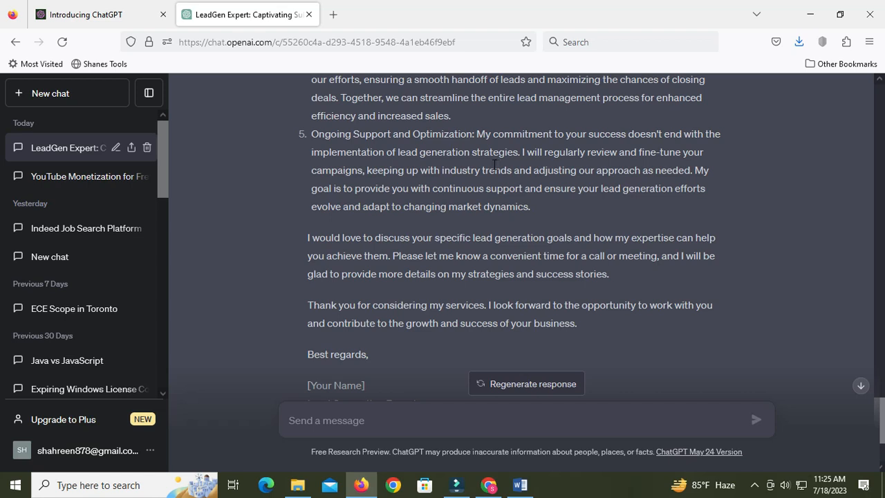
scroll(468, 165, up, 4)
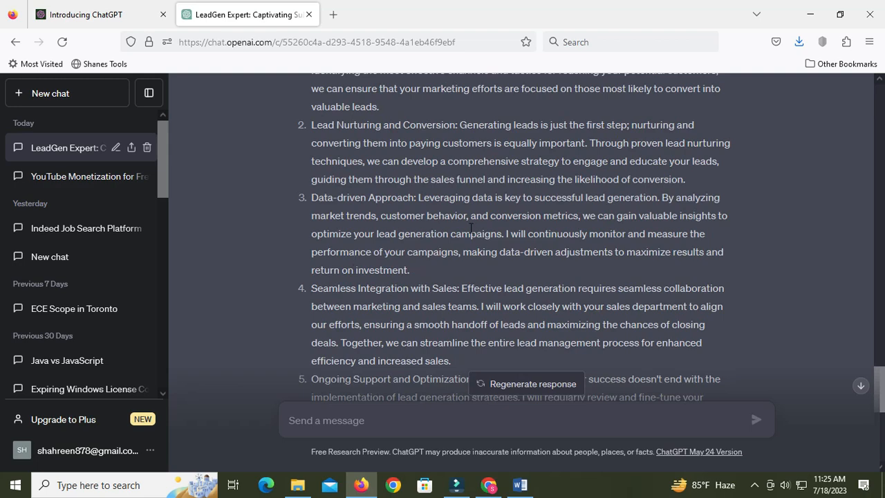
scroll(471, 228, up, 7)
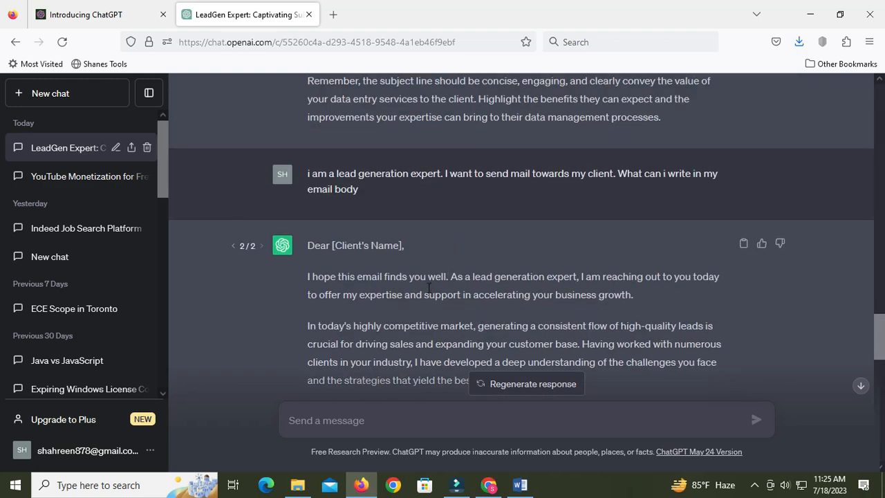
scroll(428, 290, down, 3)
scroll(428, 285, down, 10)
scroll(301, 268, up, 3)
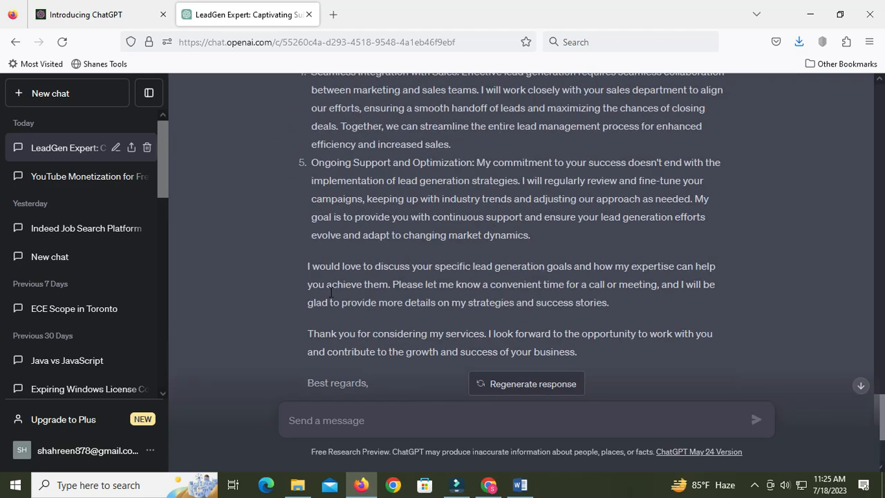
scroll(330, 298, down, 3)
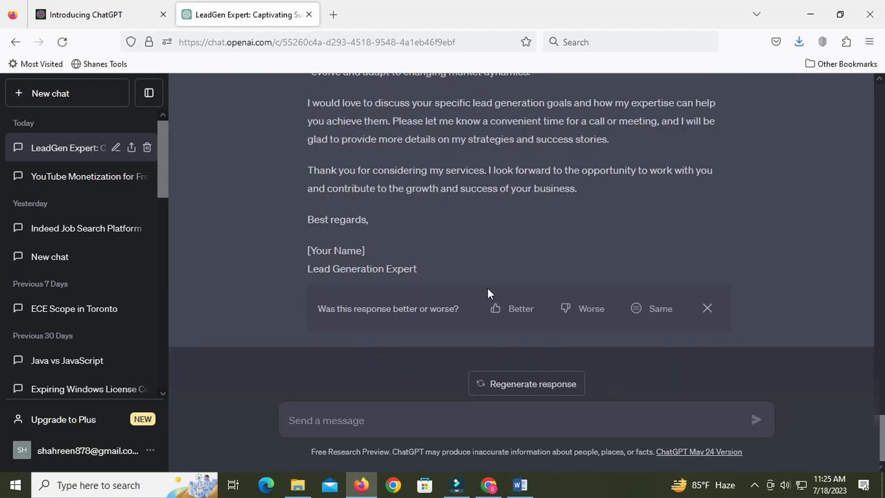
scroll(494, 282, up, 12)
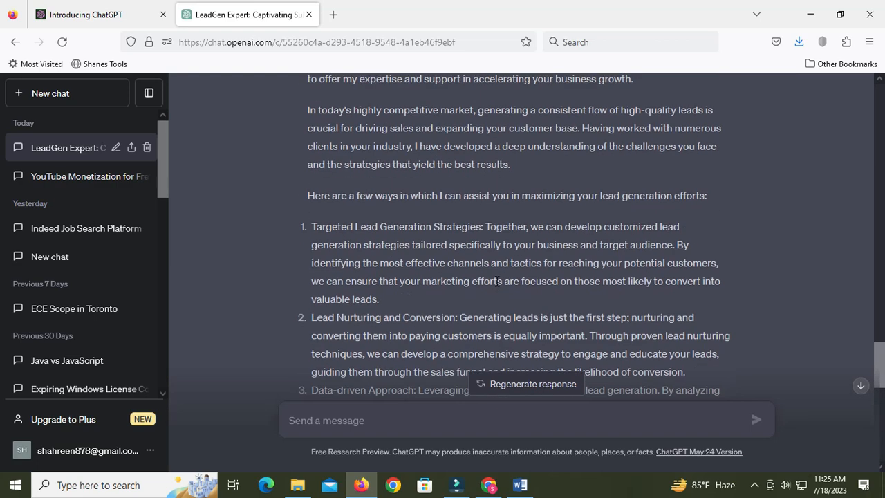
Copy the two opening paragraphs of the reply into the Gmail draft below "Hello," and start a new paragraph after them
scroll(496, 286, down, 3)
drag(308, 141, 522, 254)
right_click(473, 250)
click(487, 256)
click(489, 485)
right_click(132, 177)
click(181, 276)
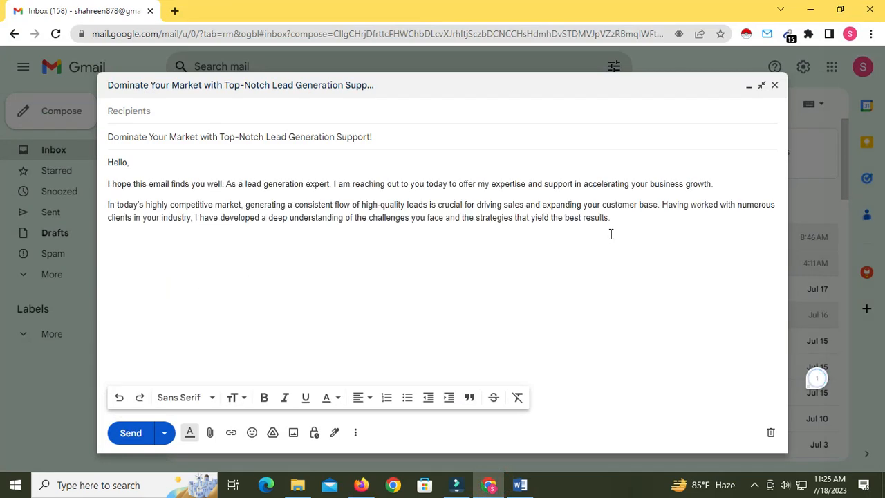
key(Return)
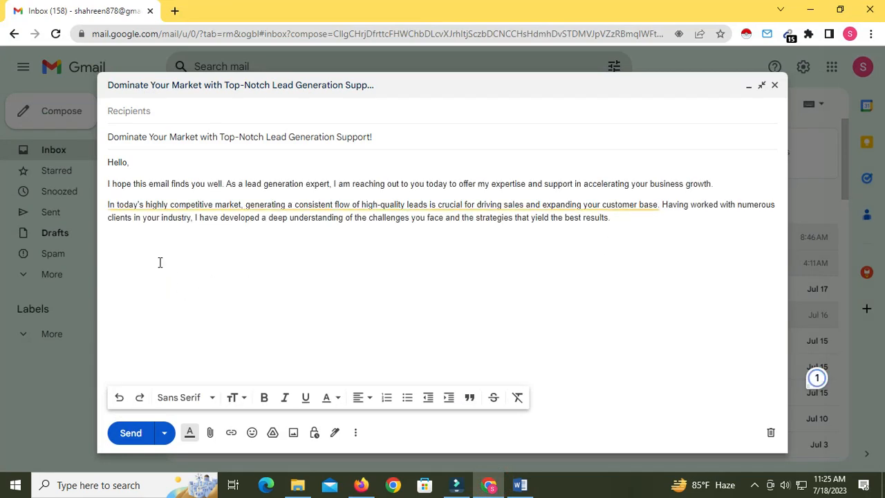
Return to ChatGPT and copy the reply's ending, from "I would love to discuss" through the "Lead Generation Expert" signature
click(360, 485)
scroll(370, 289, down, 3)
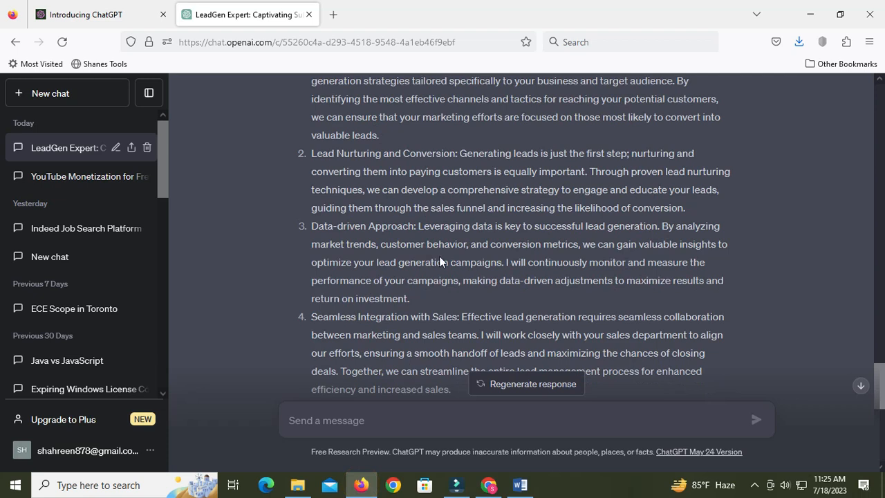
scroll(395, 322, down, 2)
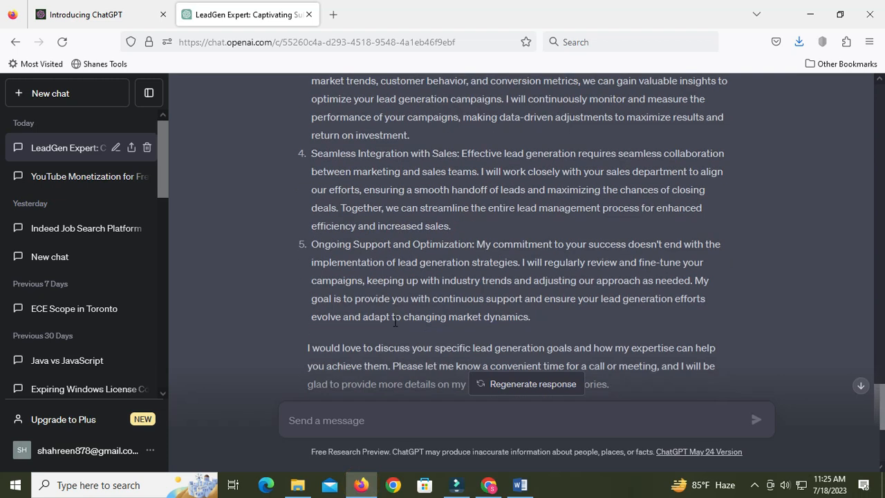
scroll(466, 275, down, 2)
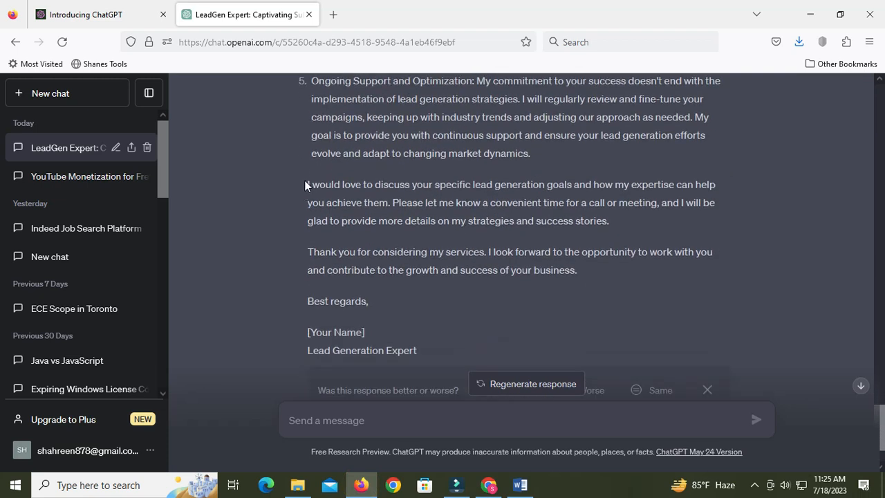
mouse_move(307, 184)
mouse_down()
mouse_move(337, 231)
mouse_move(383, 359)
mouse_up()
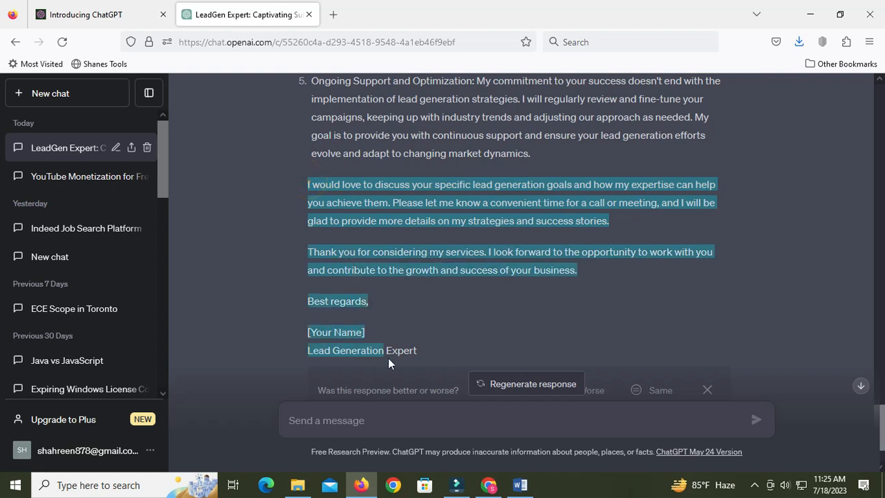
right_click(346, 335)
click(385, 177)
Switch to the Gmail draft and paste the copied ending below the opening paragraphs, with a blank line between them
click(489, 485)
right_click(128, 249)
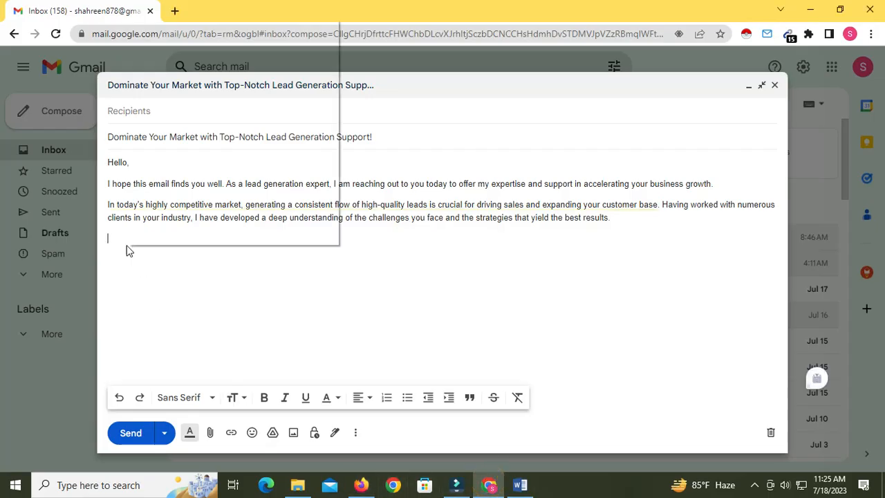
click(164, 122)
click(109, 235)
key(Return)
click(112, 238)
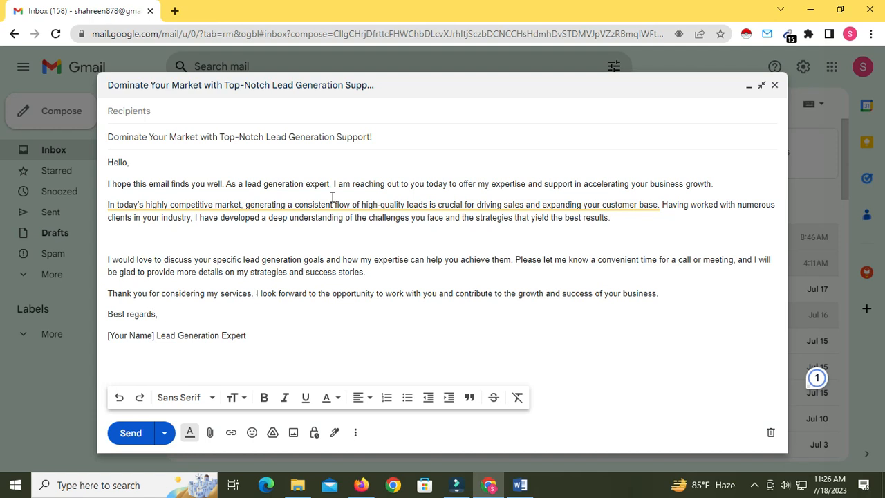
Put "Lead Generation Expert" on its own line below "[Your Name]" and remove its leading space
click(155, 336)
key(Return)
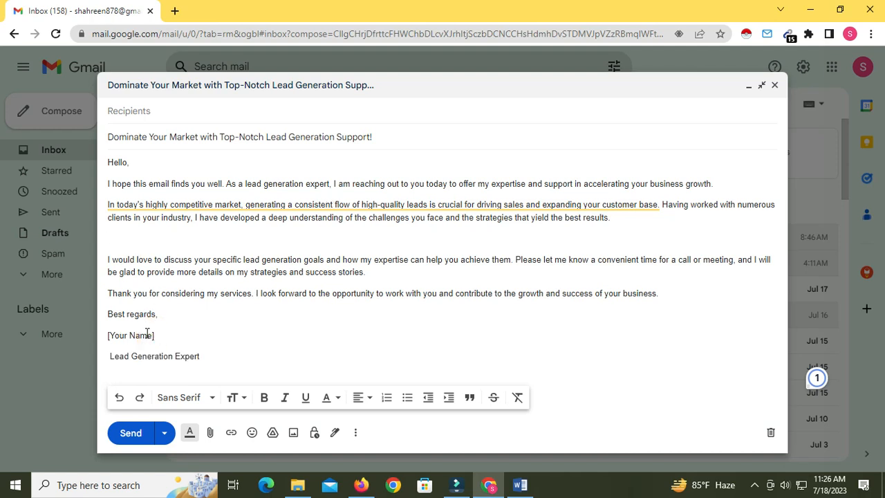
click(110, 356)
key(BackSpace)
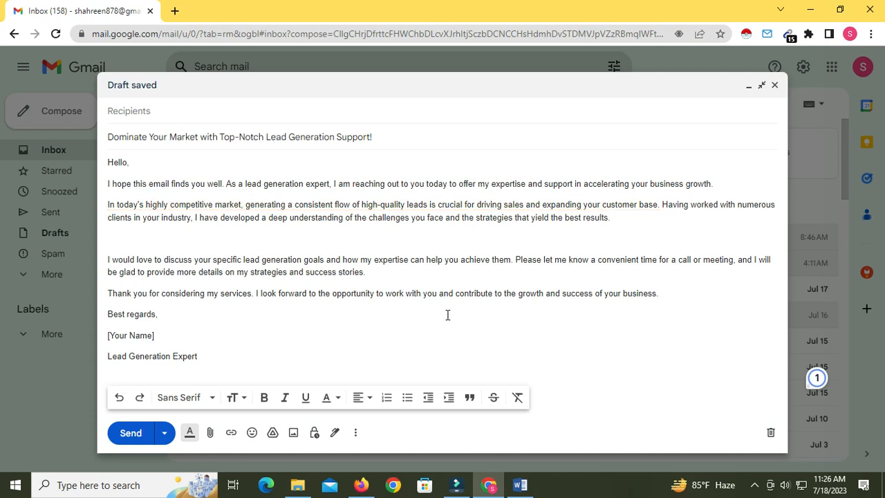
click(213, 359)
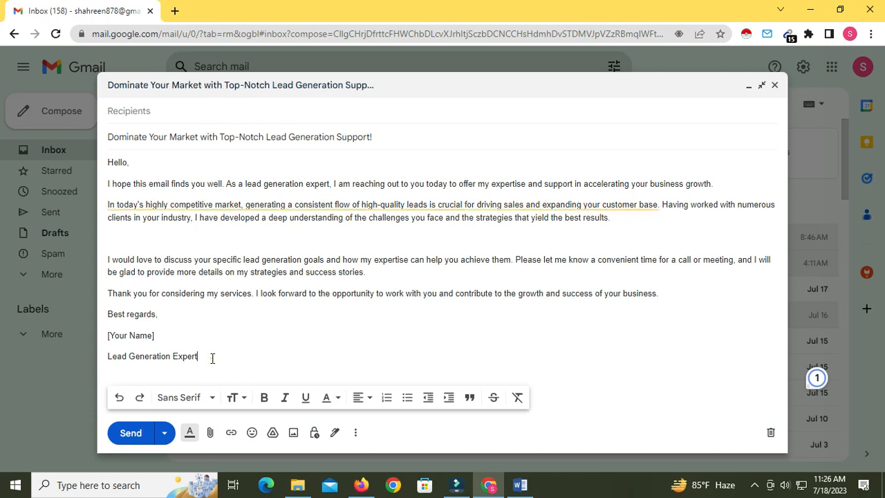
Add the line "Here are some samples of my work:" and an empty line below it, above "Best regards,"
click(664, 296)
key(Return)
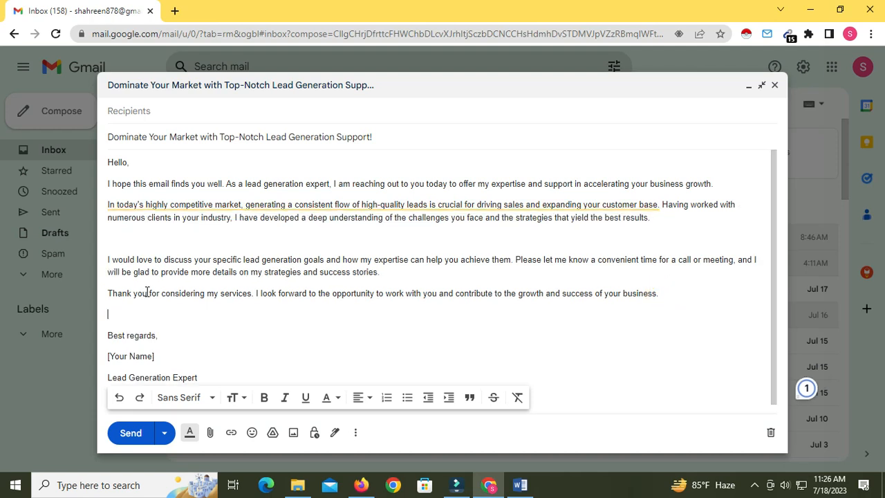
text(H)
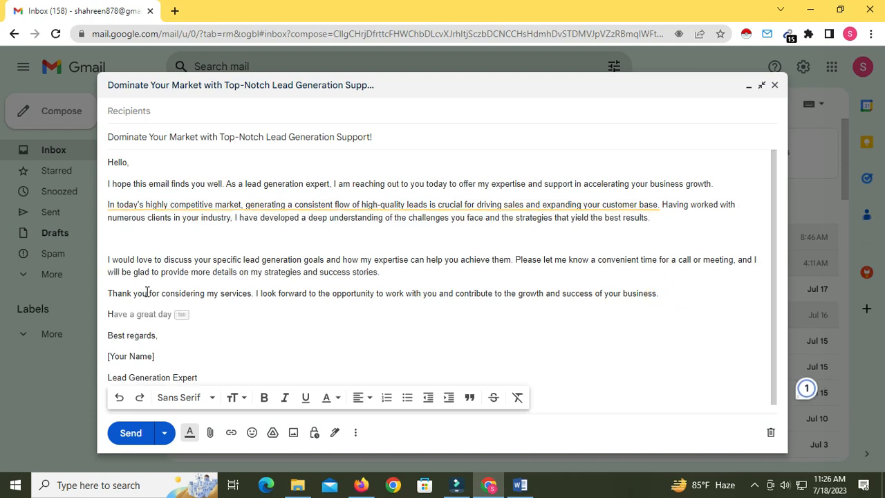
text(ere ar)
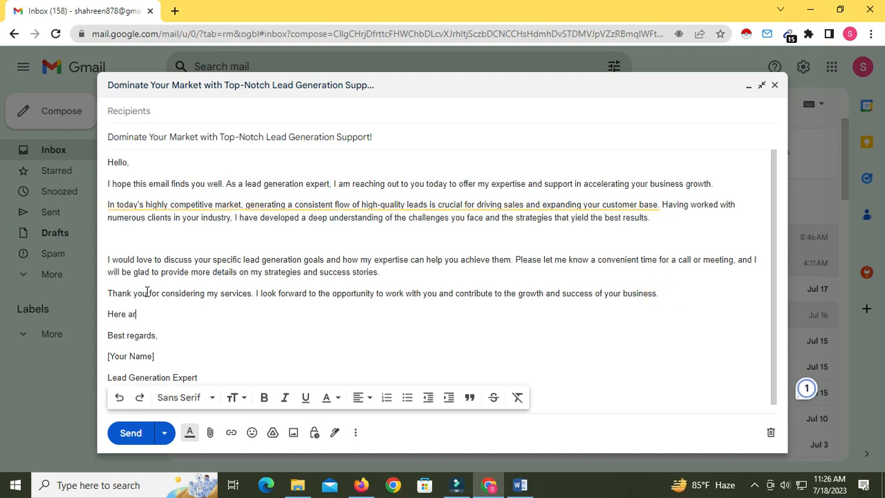
text(e some samples of my work:)
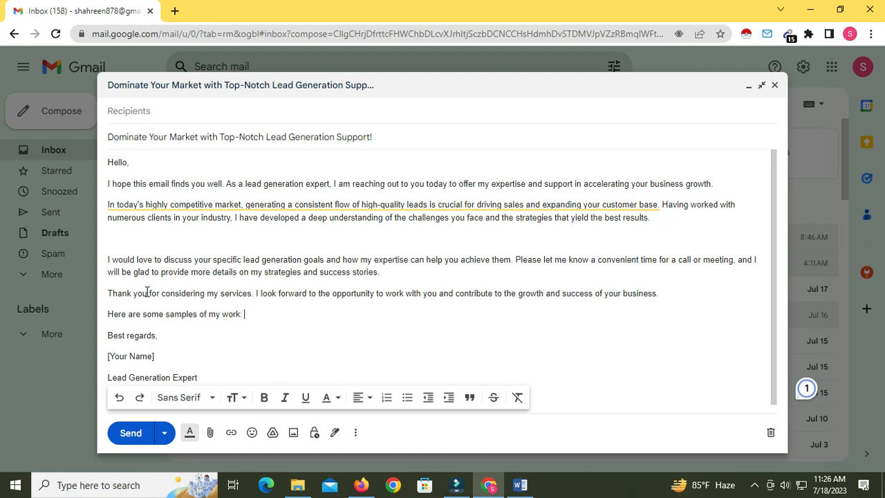
key(Return)
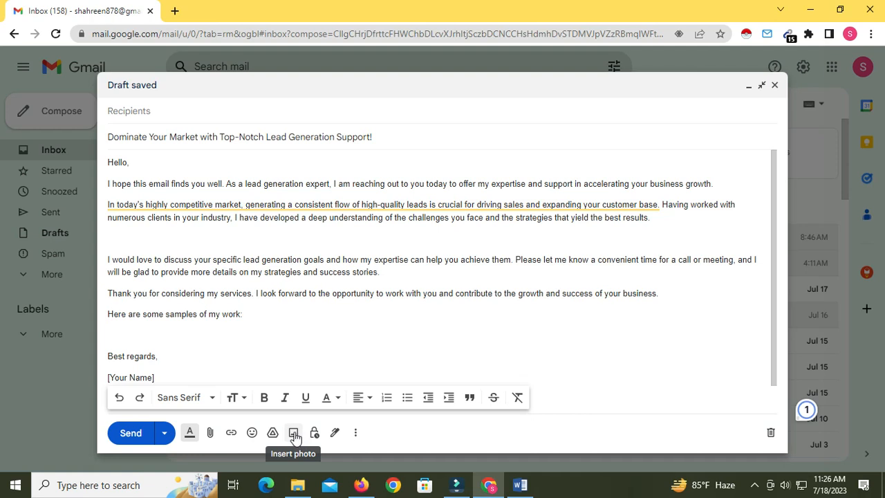
click(115, 334)
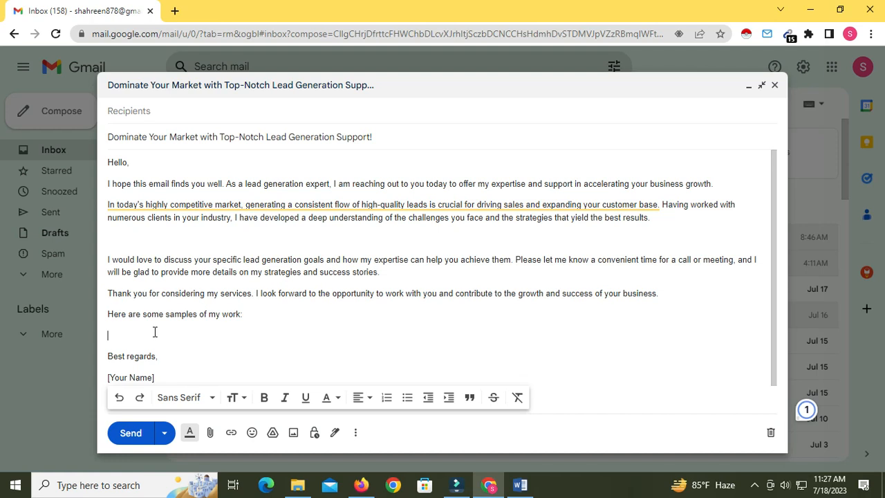
Save the email draft as a new template named "lead generation expert" and close the draft
scroll(256, 361, down, 1)
scroll(262, 360, up, 1)
scroll(270, 356, down, 1)
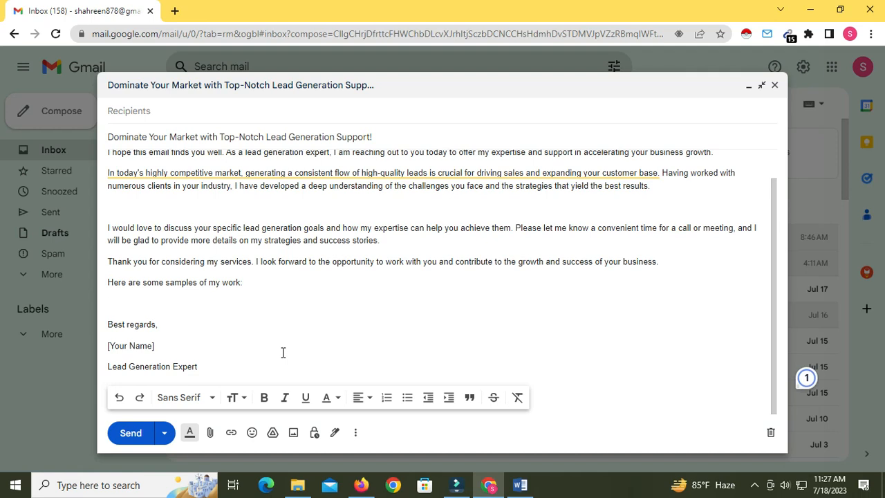
click(356, 434)
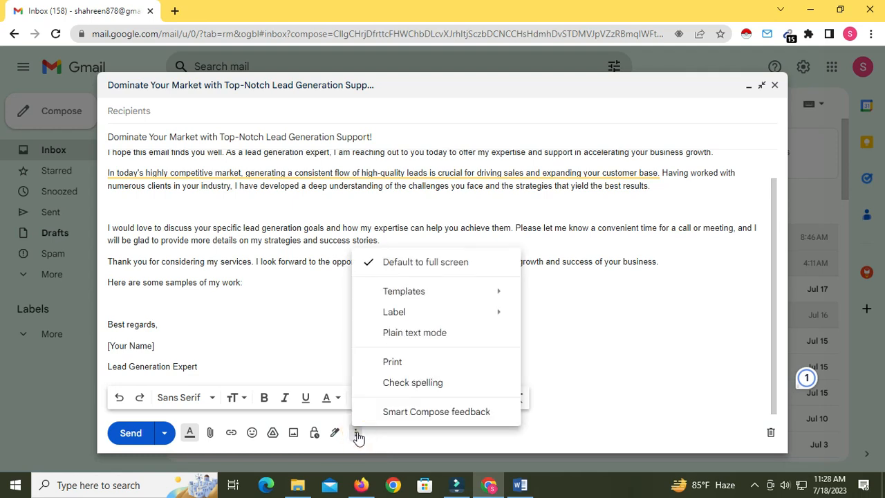
mouse_move(425, 295)
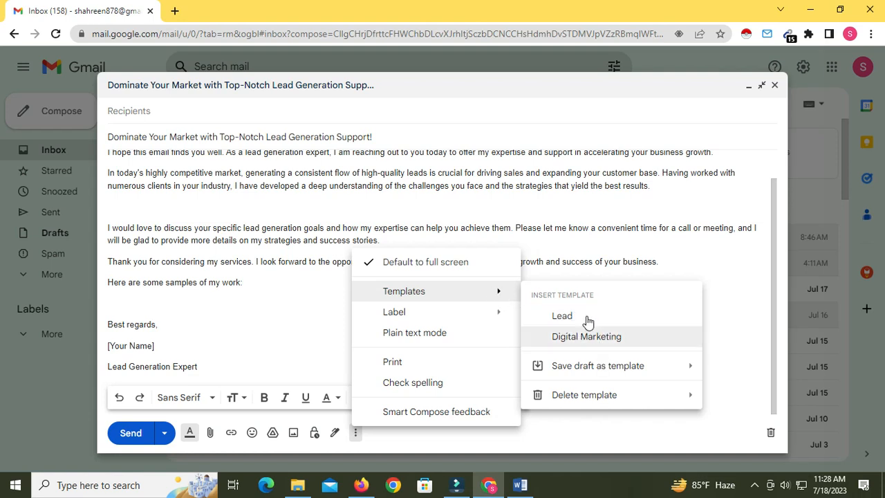
mouse_move(595, 367)
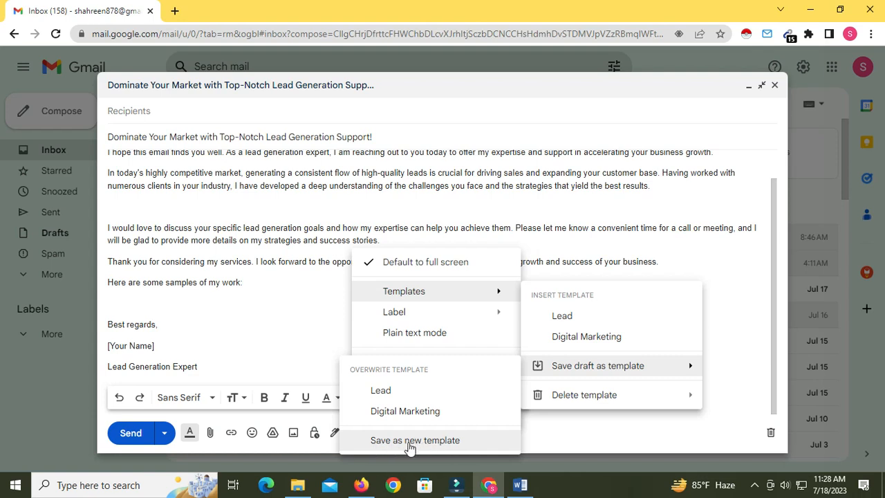
click(442, 441)
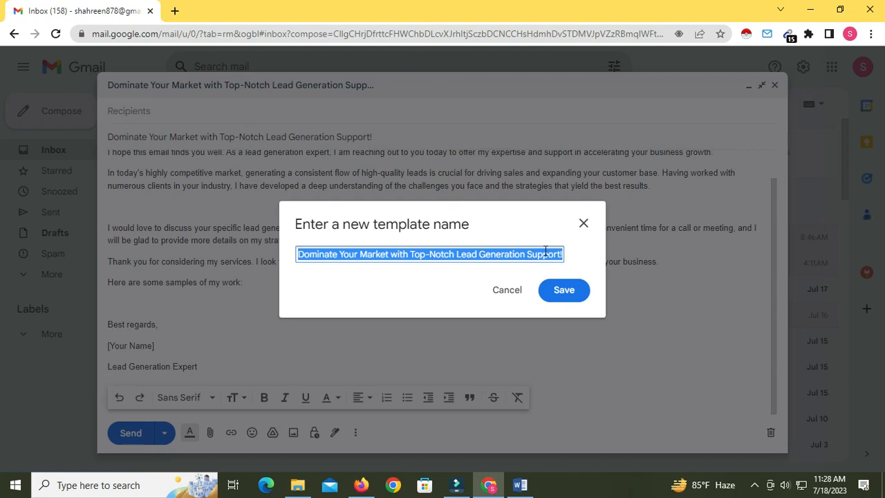
key(BackSpace)
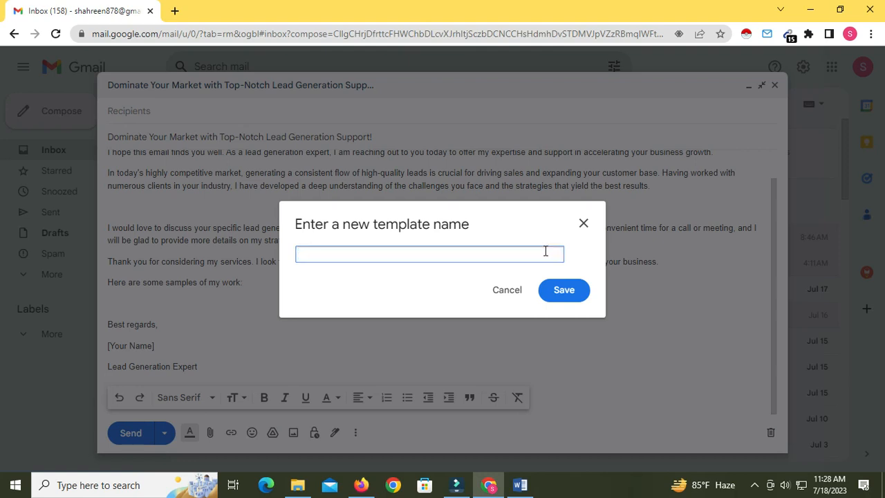
text(lead generation expert)
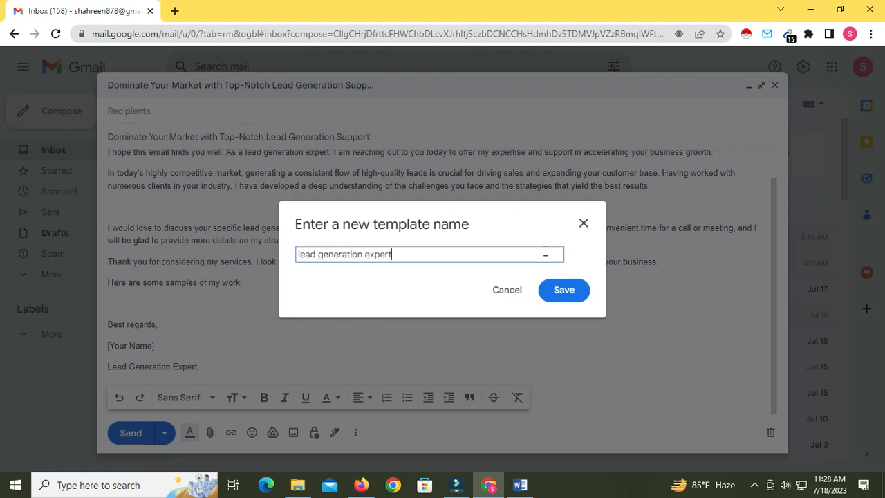
click(564, 293)
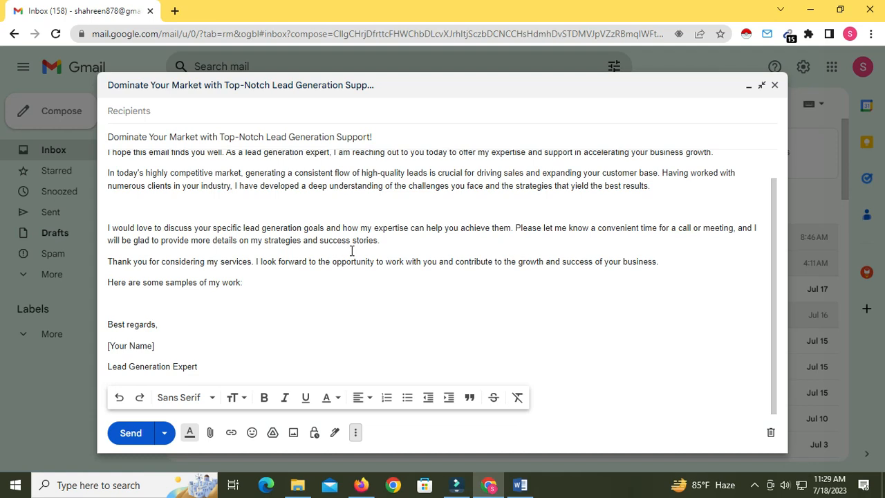
click(775, 85)
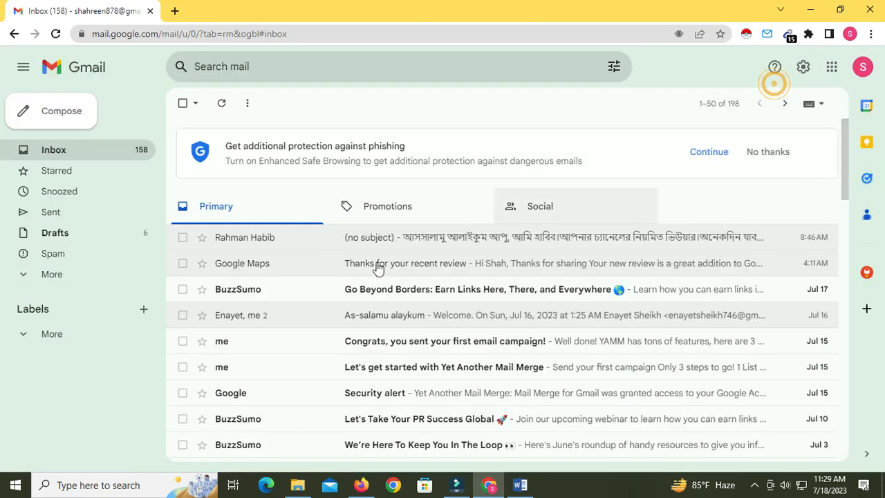
Switch to Google Sheets in a new browser tab and open today's untitled spreadsheet last opened at 7:20 AM
click(174, 11)
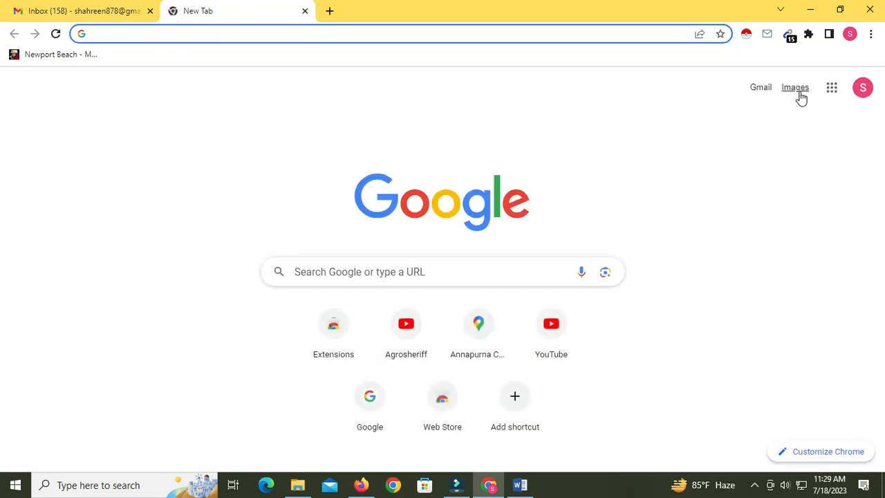
click(831, 91)
scroll(798, 325, down, 3)
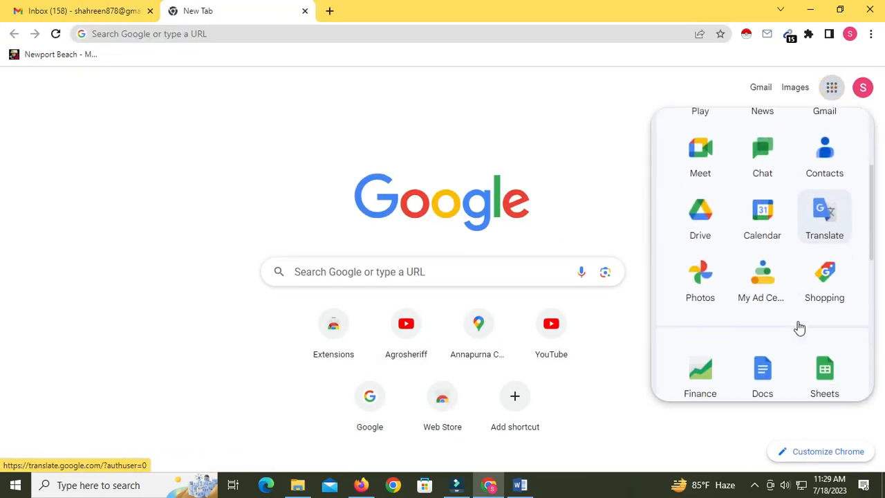
click(826, 238)
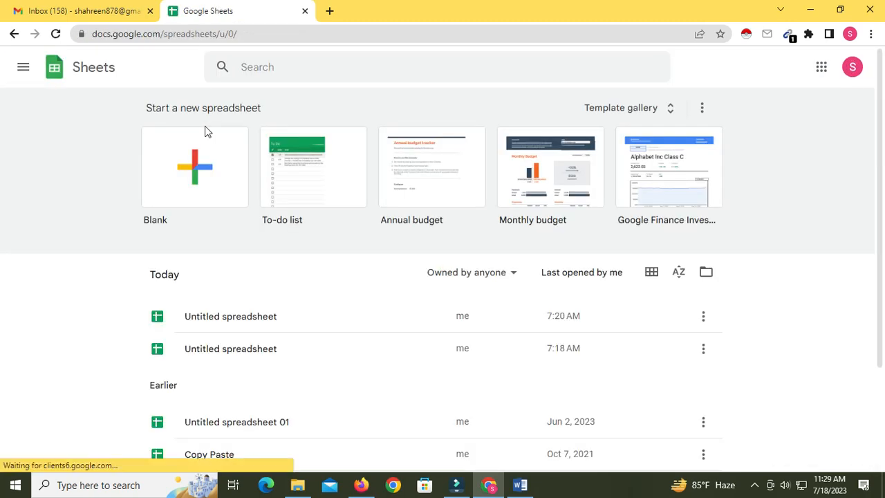
click(200, 173)
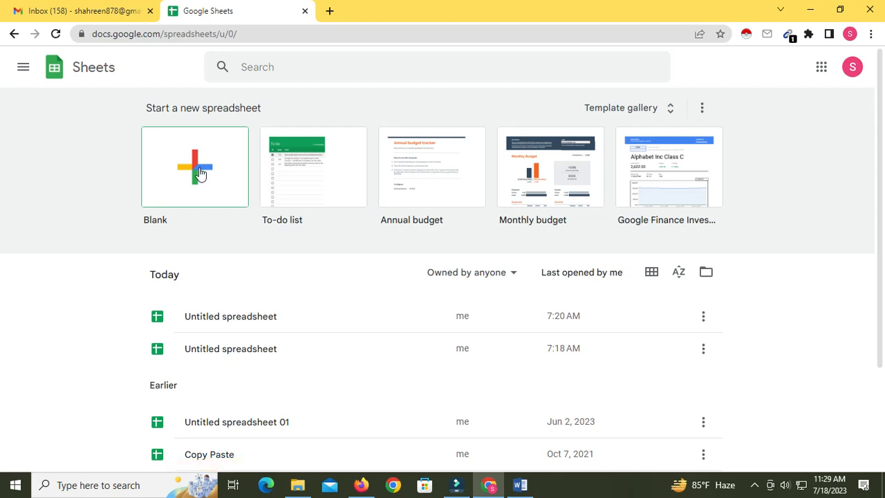
click(240, 320)
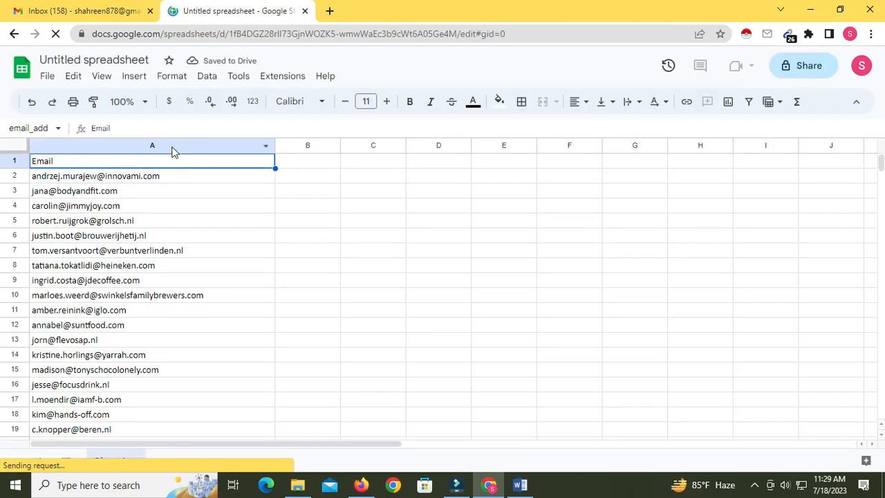
Set up a Yet Another Mail Merge for the column A addresses with the "lead generation expert" template, and close it without sending
click(172, 150)
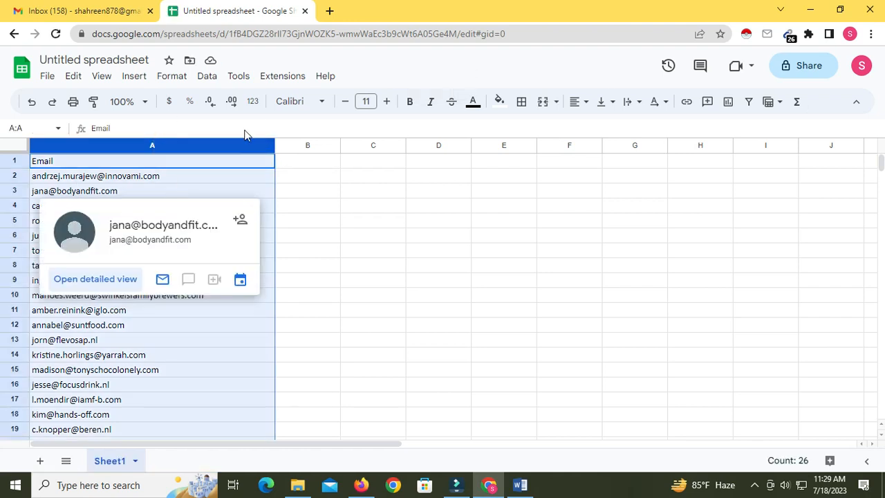
click(279, 80)
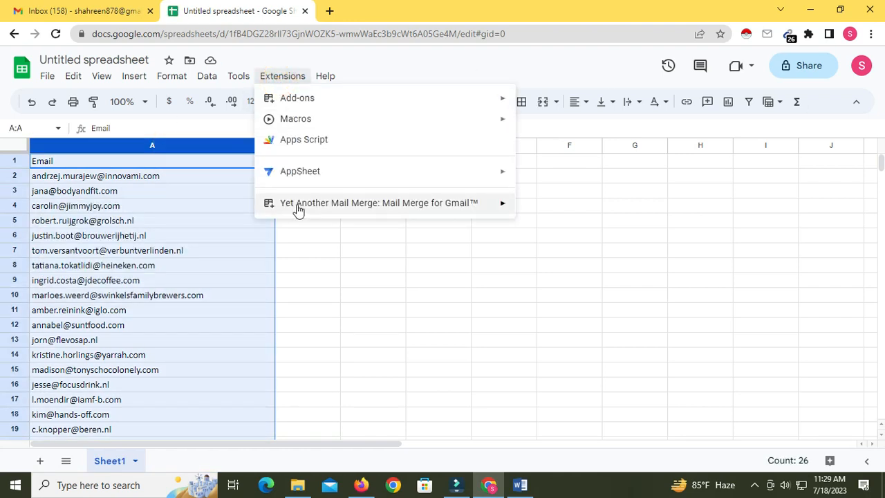
mouse_move(332, 206)
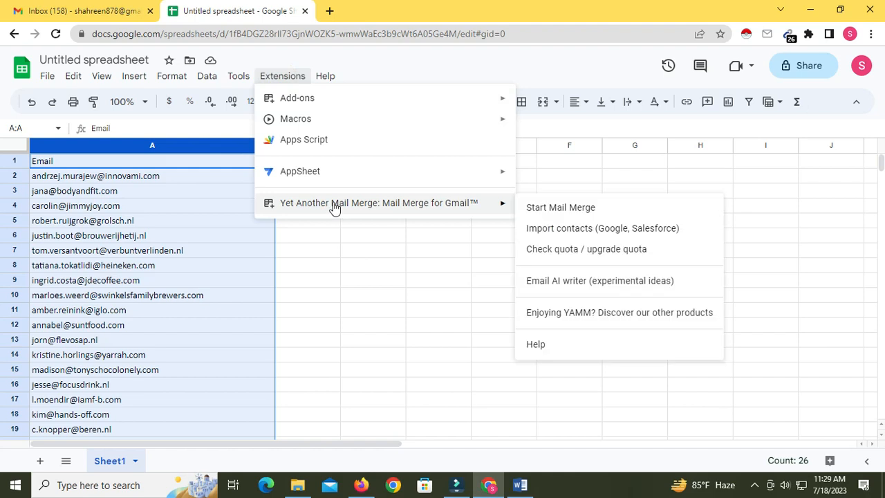
click(557, 207)
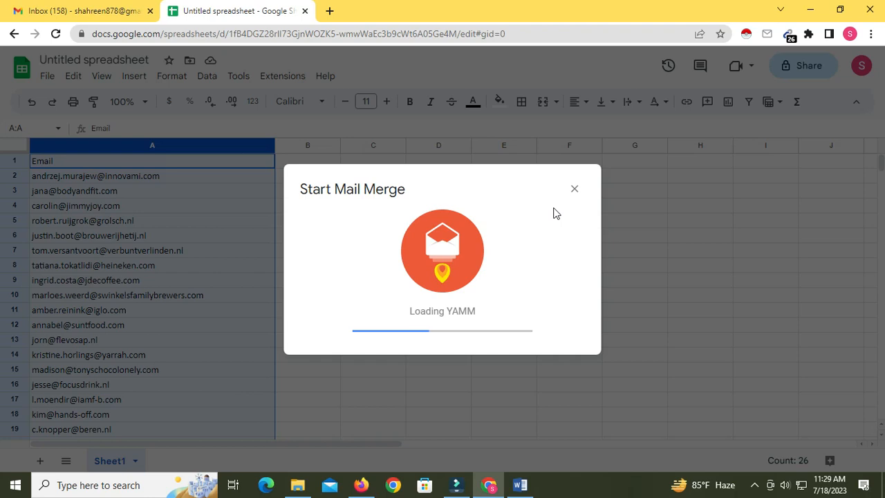
click(472, 280)
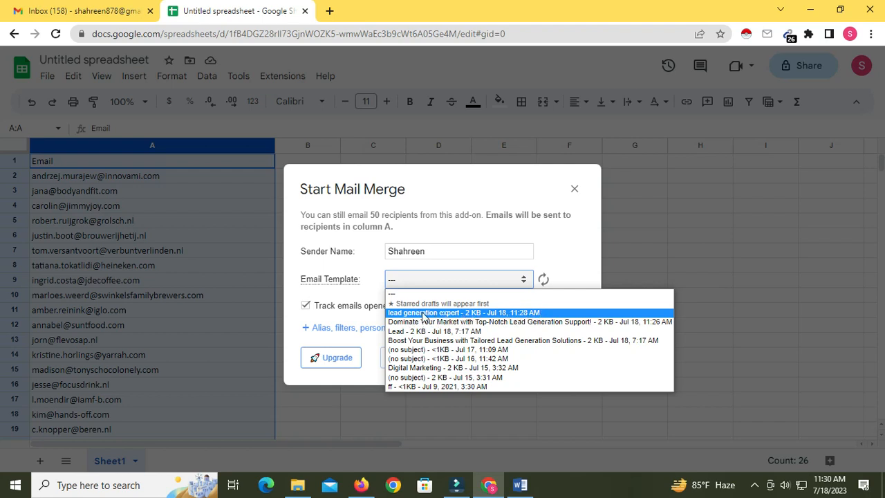
click(418, 313)
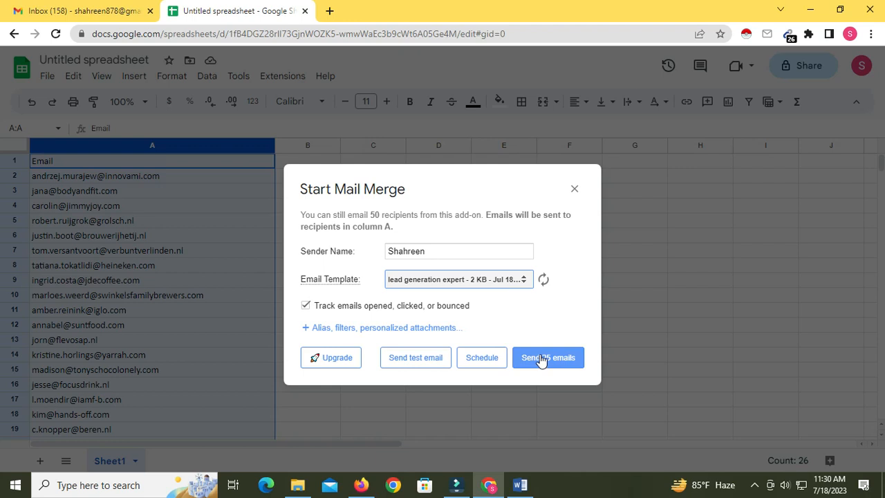
click(574, 190)
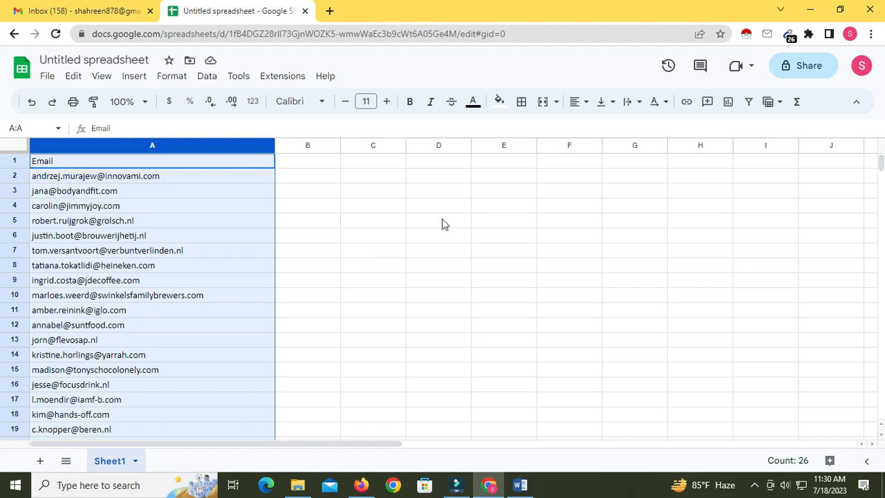
click(755, 485)
right_click(769, 433)
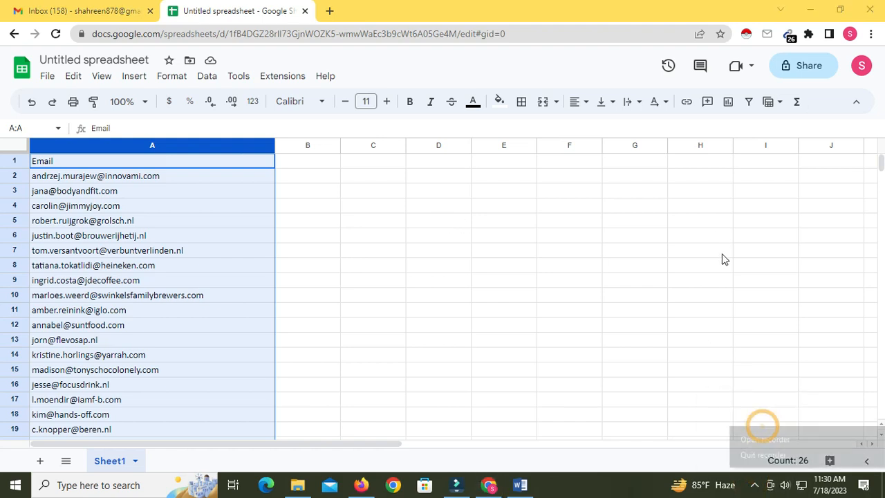